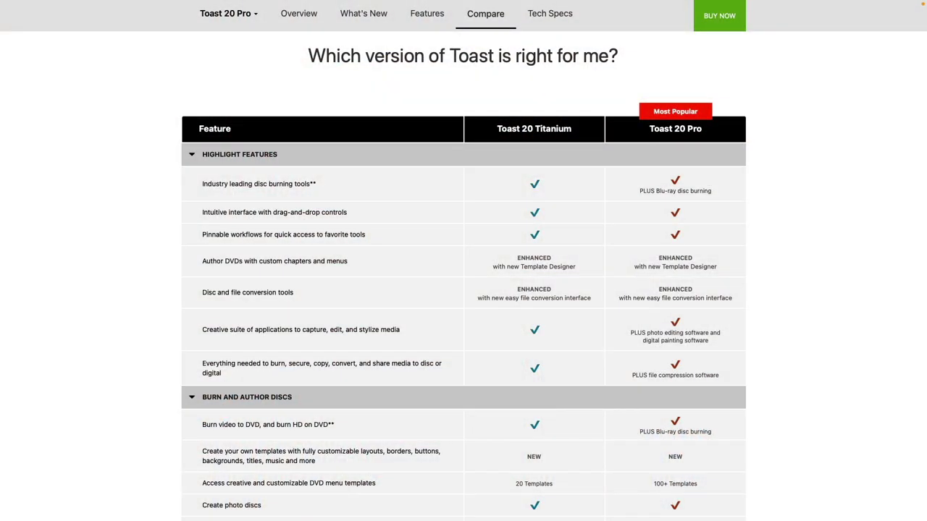
Step: Scroll down through the Titanium-versus-Pro comparison table on the Toast website
scroll(463, 289, down, 2)
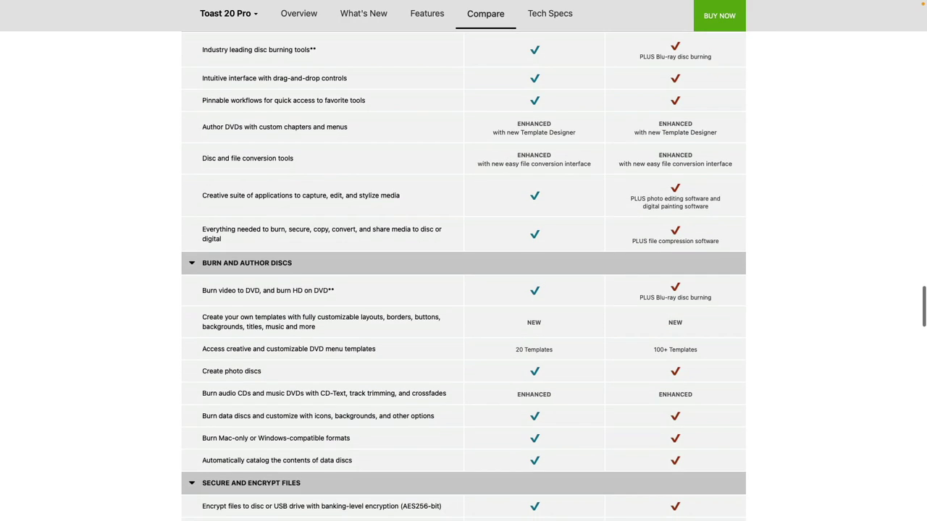
scroll(463, 289, down, 2)
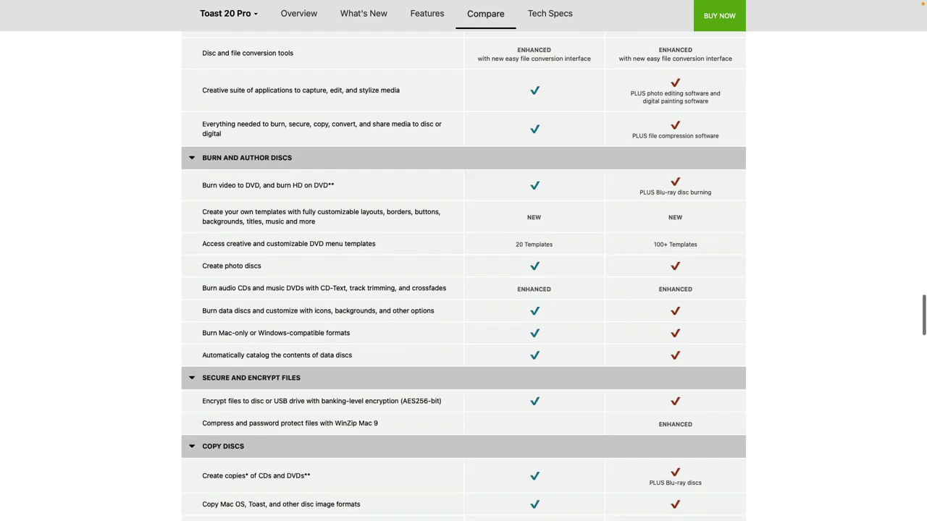
scroll(463, 289, down, 3)
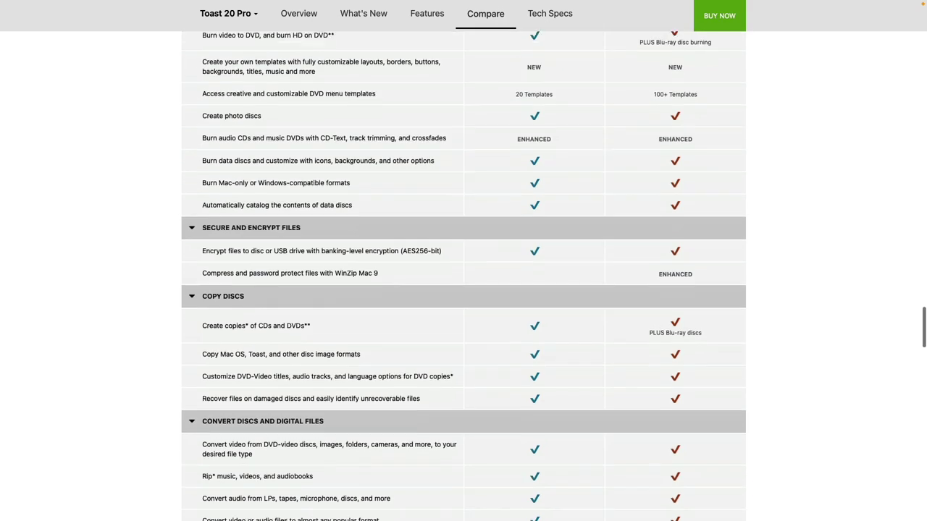
scroll(464, 290, down, 3)
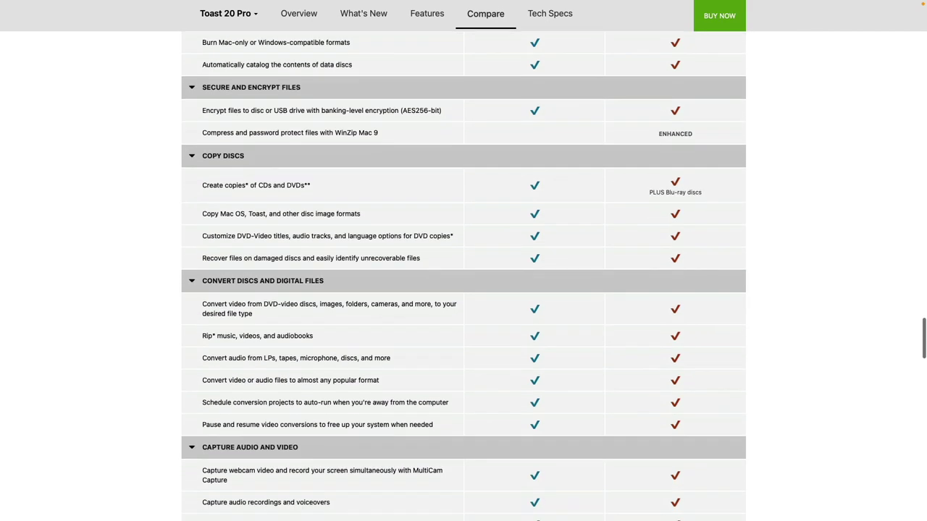
scroll(463, 289, down, 4)
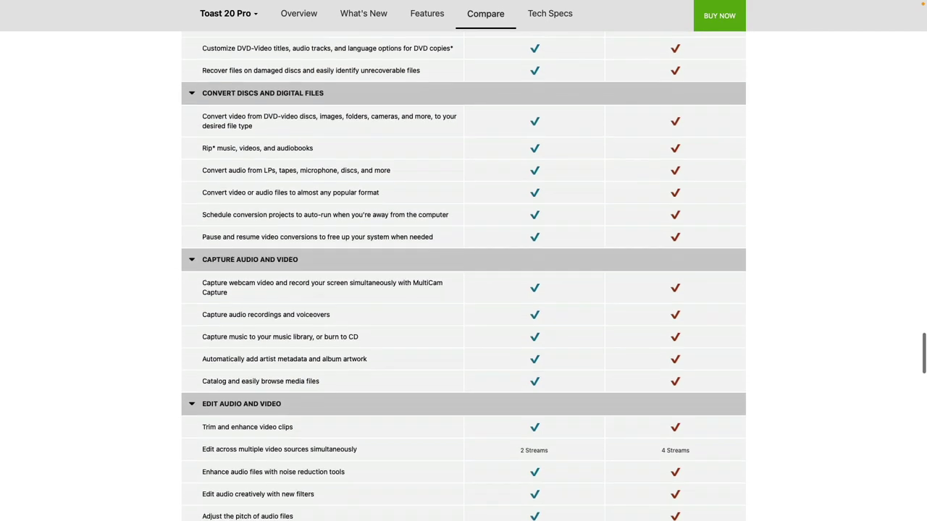
scroll(463, 290, down, 3)
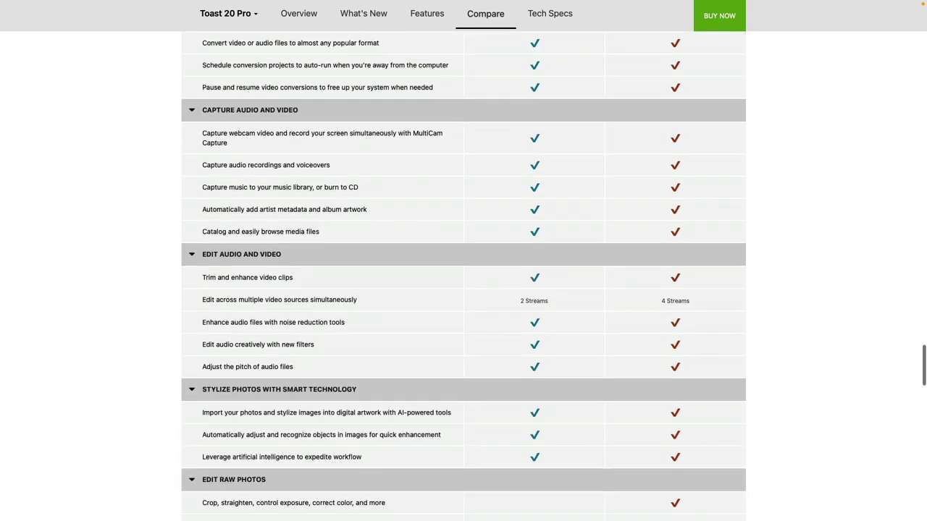
scroll(463, 289, down, 4)
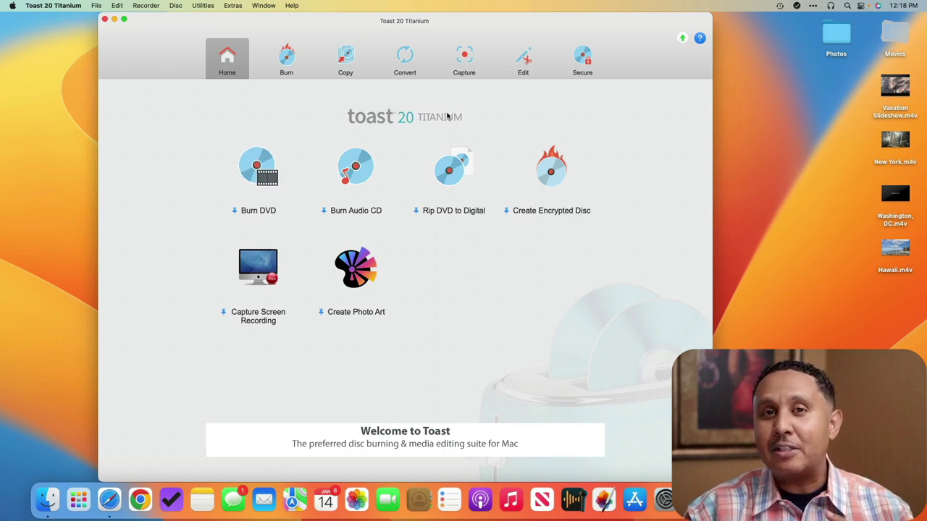
Step: Browse the Burn, Copy, Convert and Capture categories, ending back on Burn
click(289, 69)
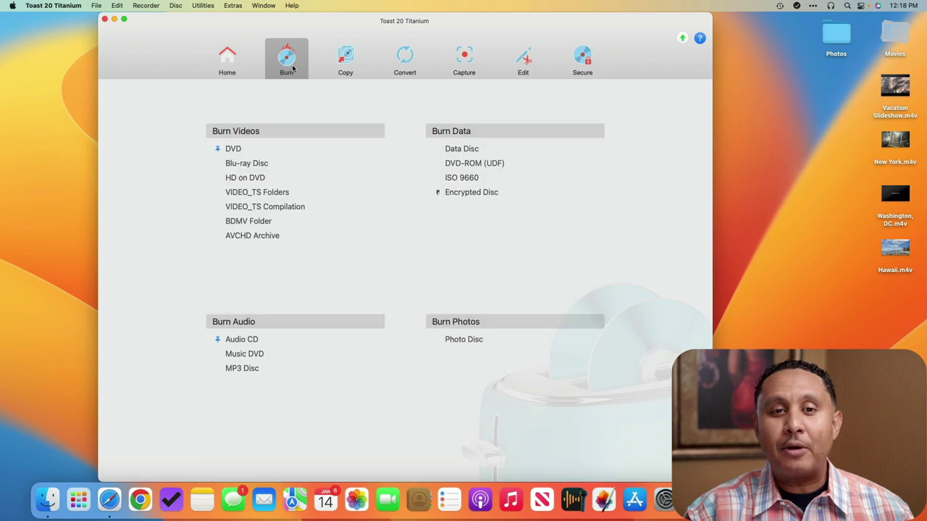
click(346, 64)
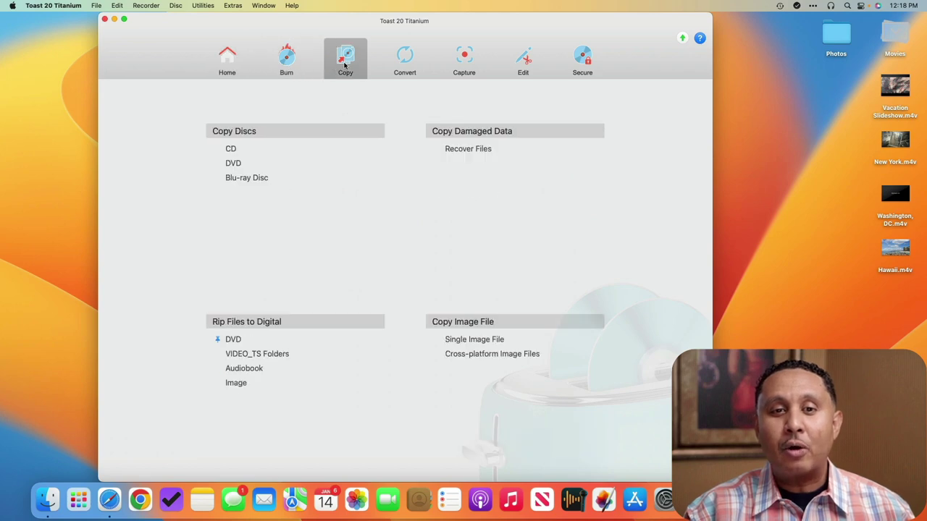
click(417, 67)
click(457, 69)
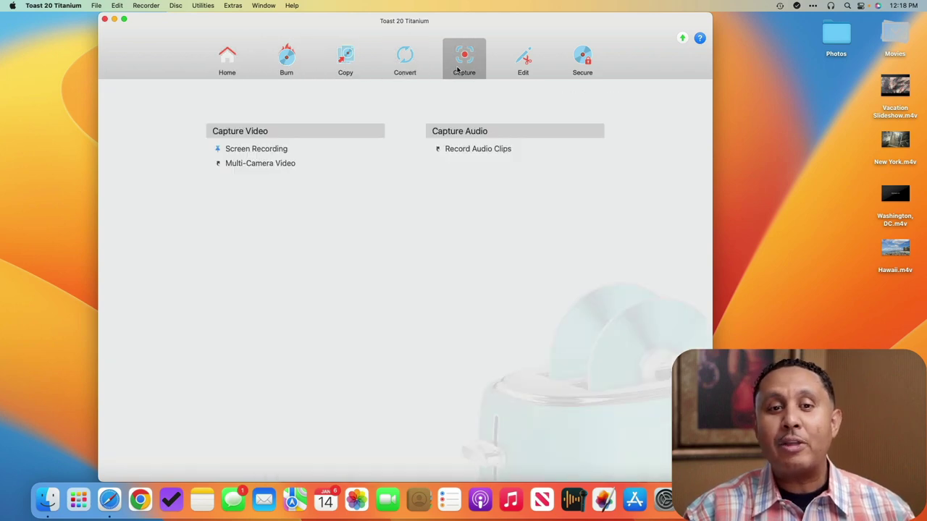
click(296, 67)
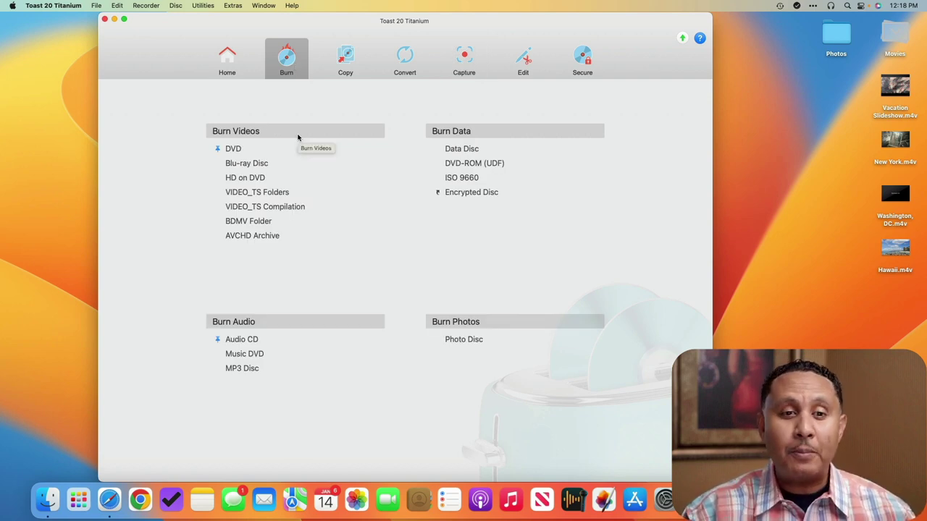
Step: Pin HD on DVD to Home, move it beside Create Photo Art, then unpin it
mouse_move(222, 181)
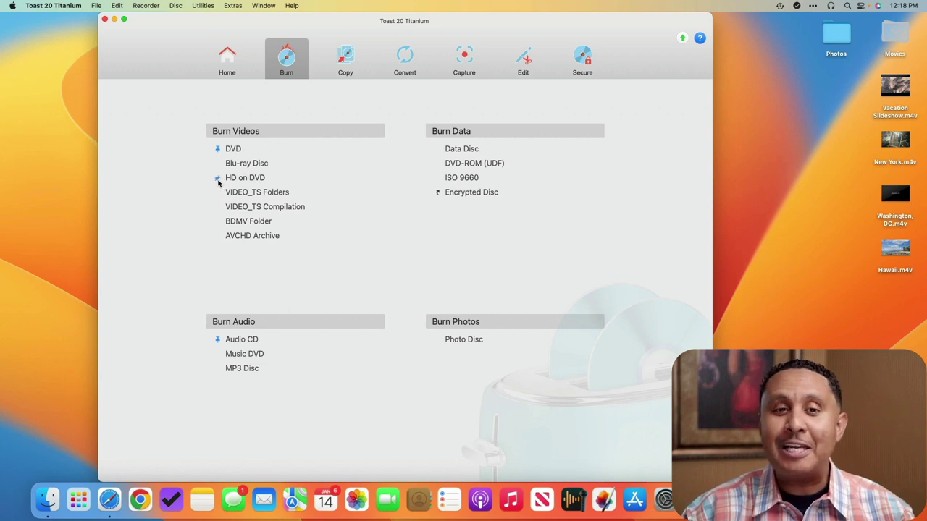
click(217, 179)
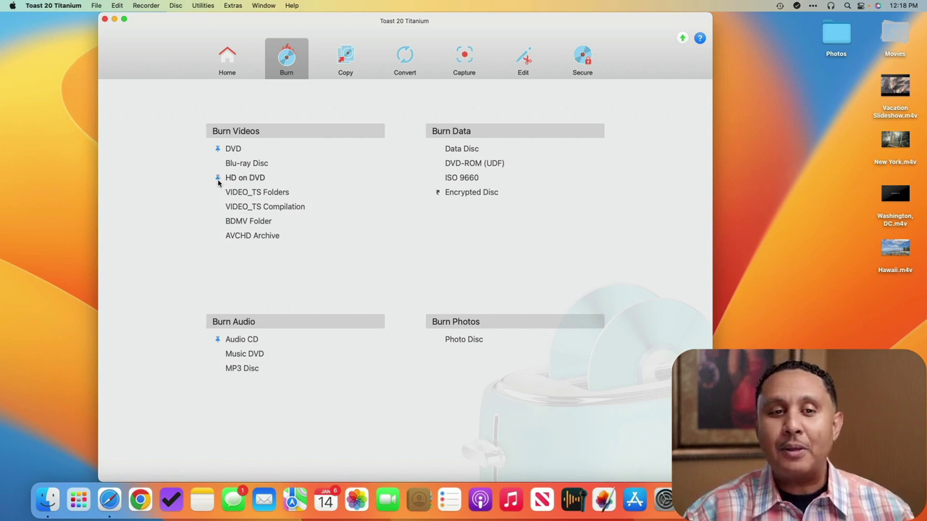
click(226, 62)
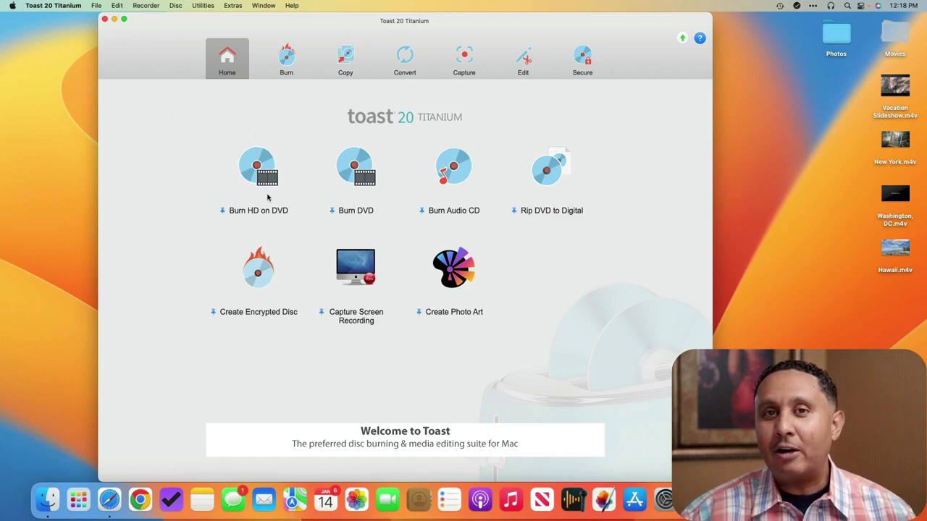
mouse_move(264, 186)
mouse_down()
mouse_move(448, 209)
mouse_move(526, 274)
mouse_up()
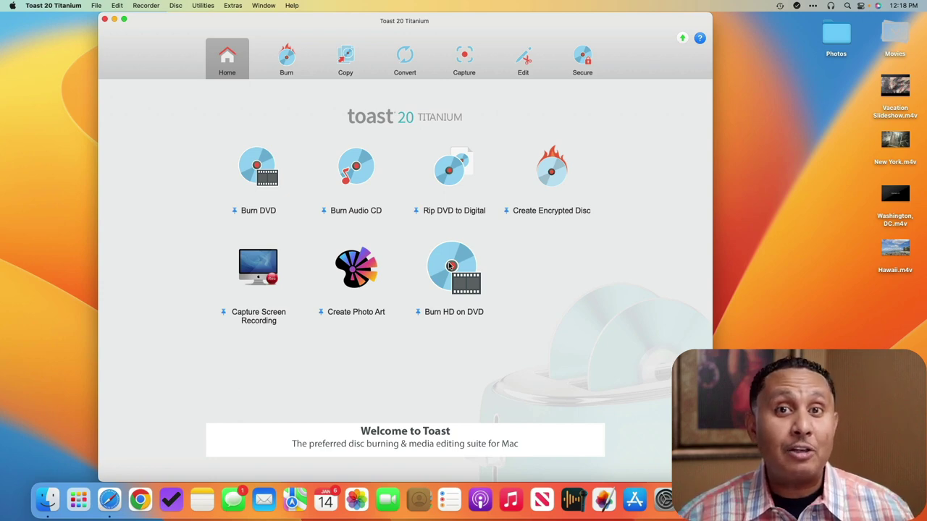
click(418, 312)
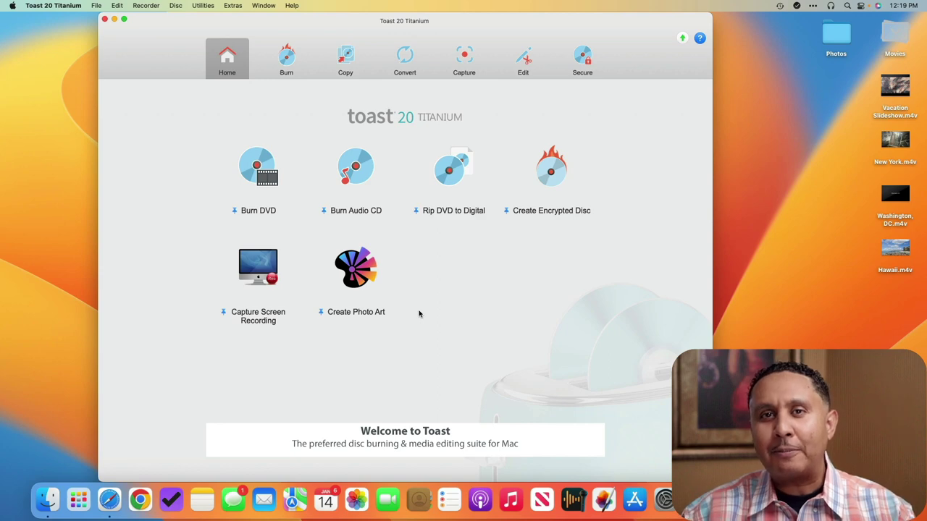
click(285, 65)
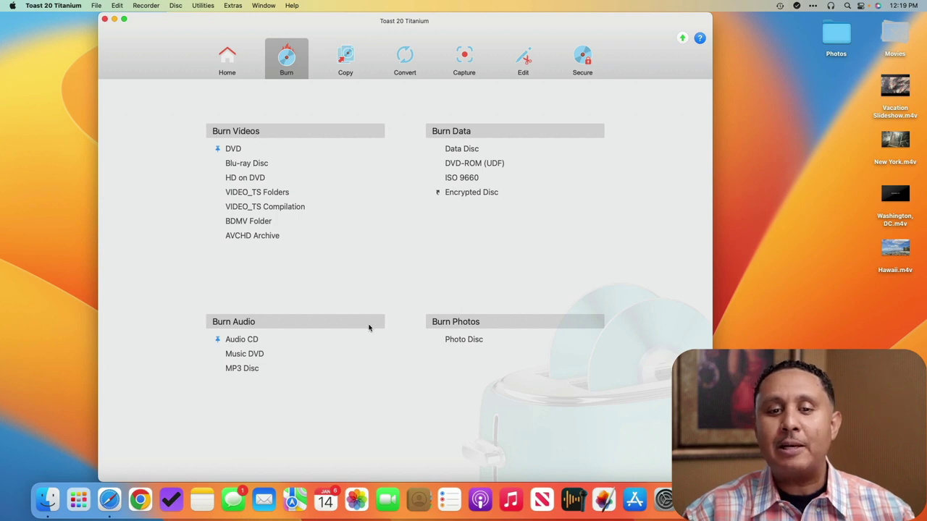
click(346, 55)
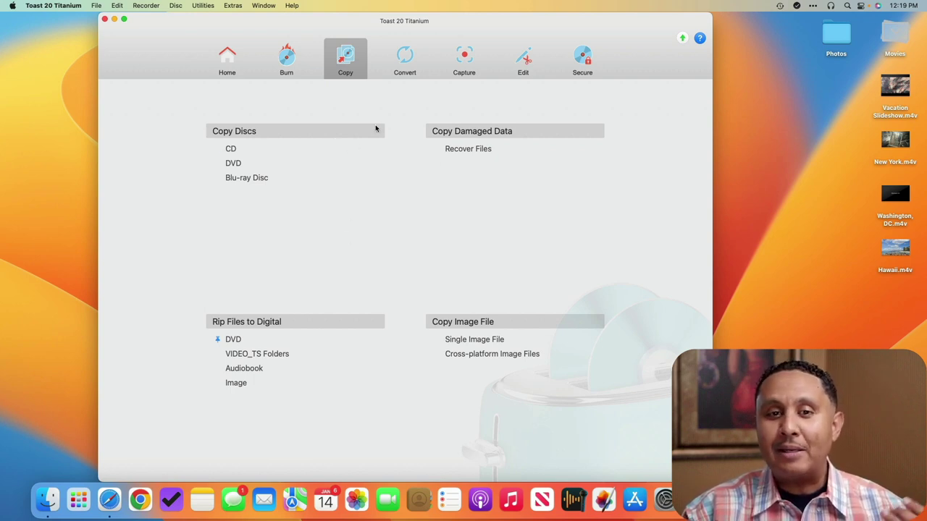
click(406, 58)
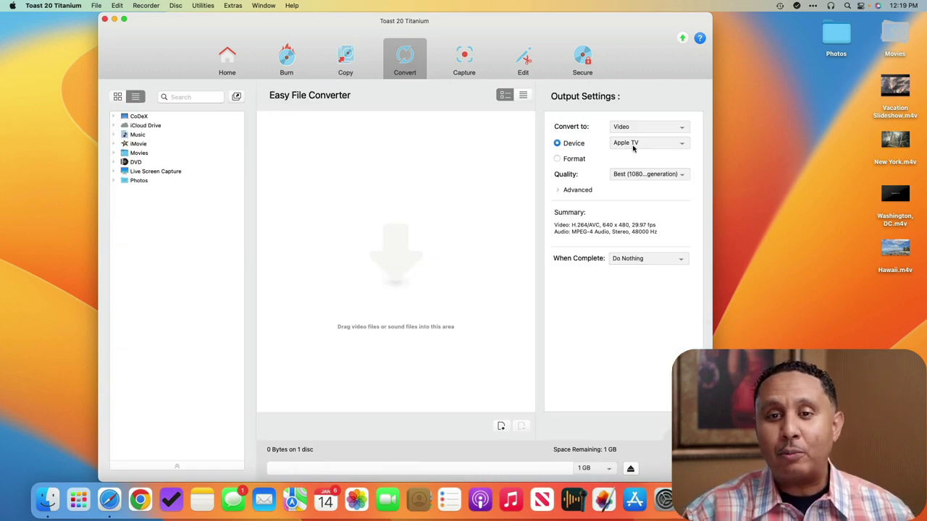
click(569, 160)
click(633, 161)
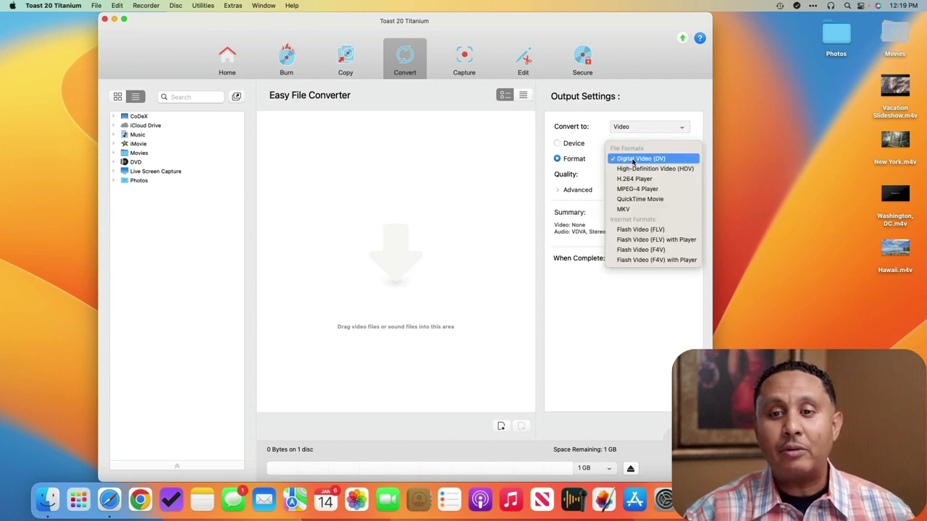
click(463, 59)
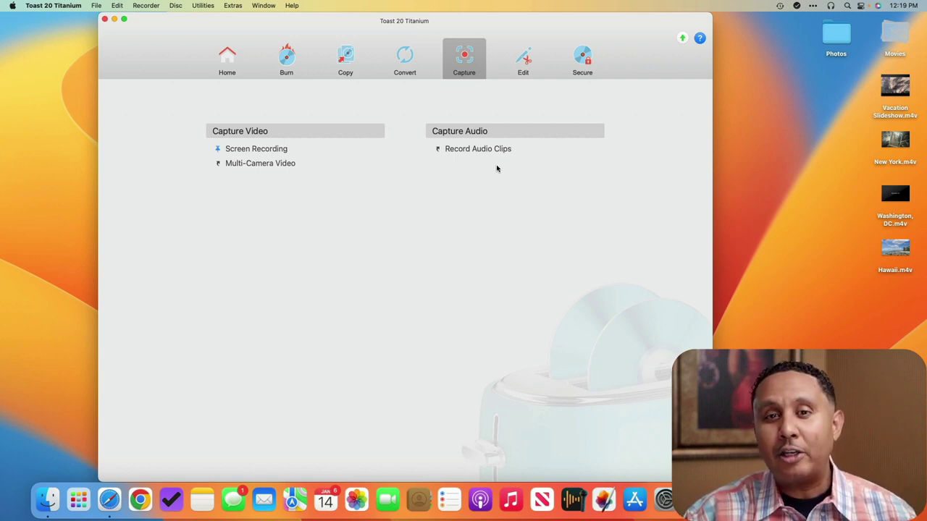
click(521, 69)
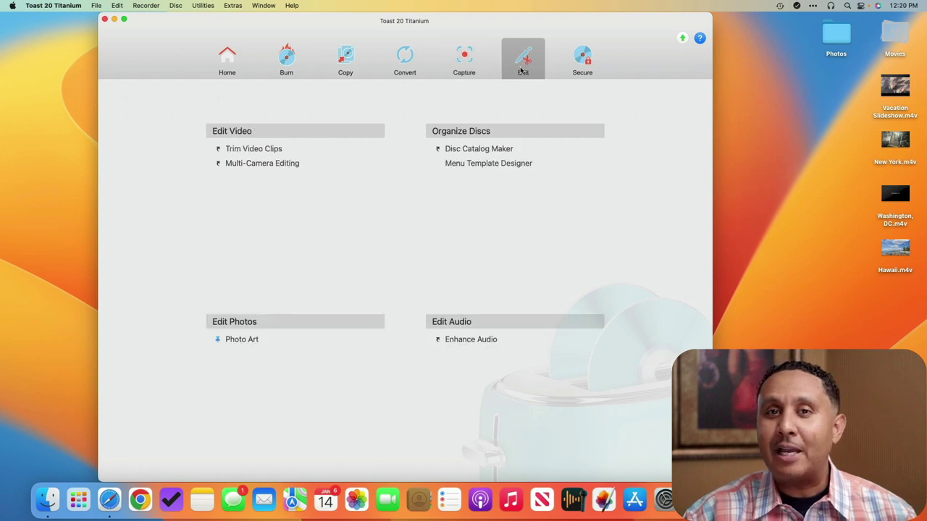
click(583, 70)
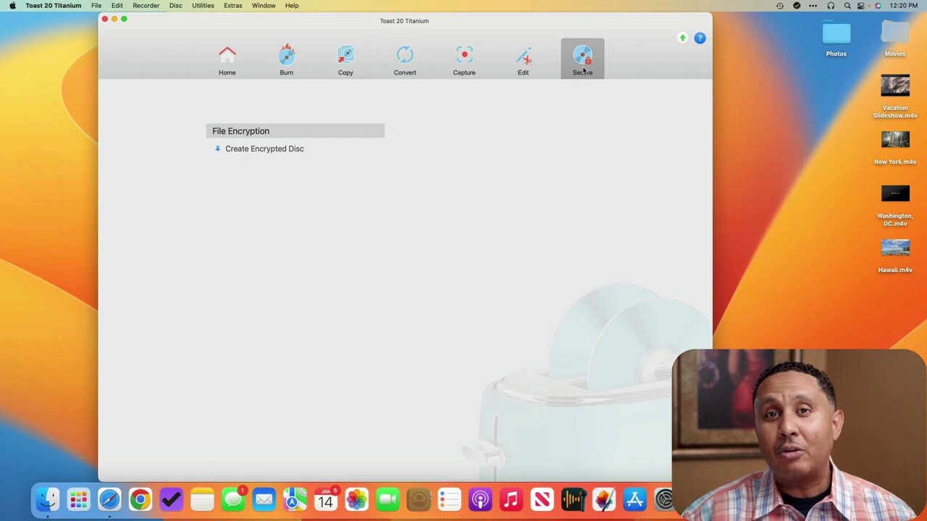
click(229, 64)
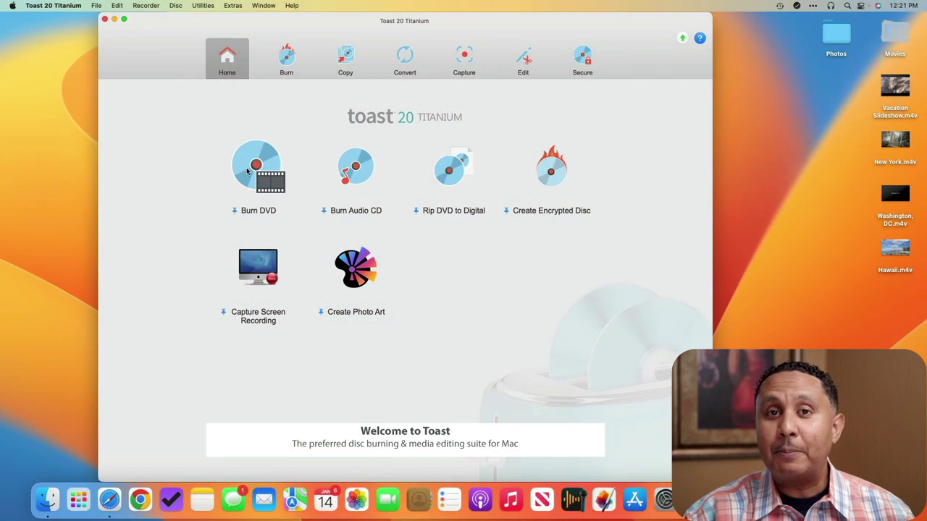
click(247, 171)
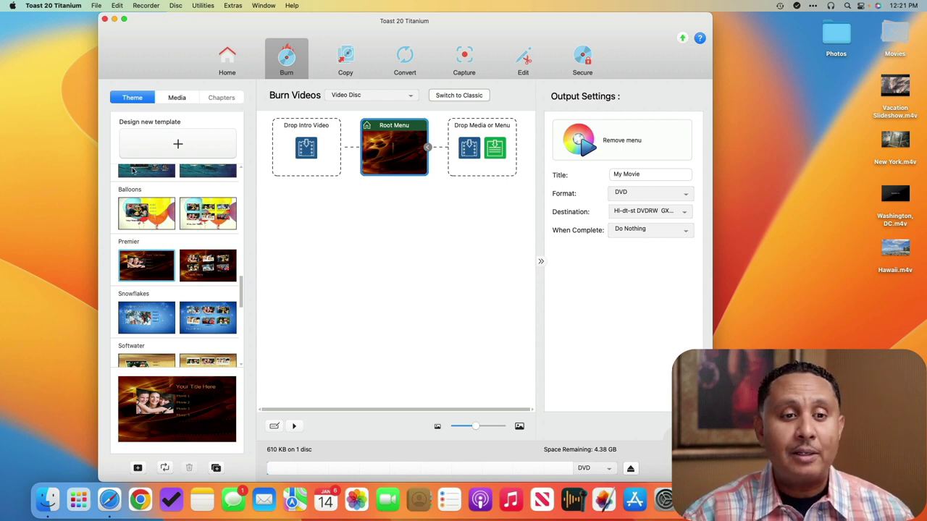
scroll(148, 210, down, 5)
scroll(152, 228, up, 3)
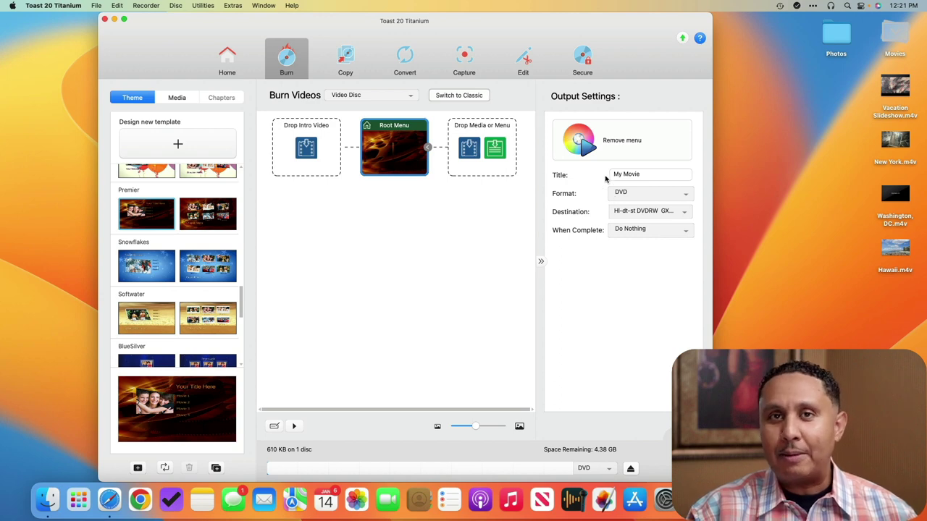
click(617, 144)
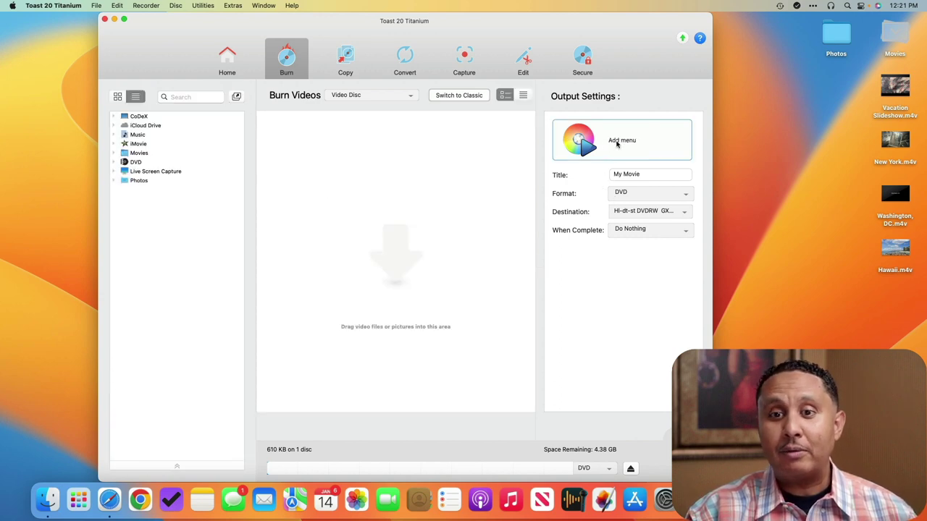
click(617, 144)
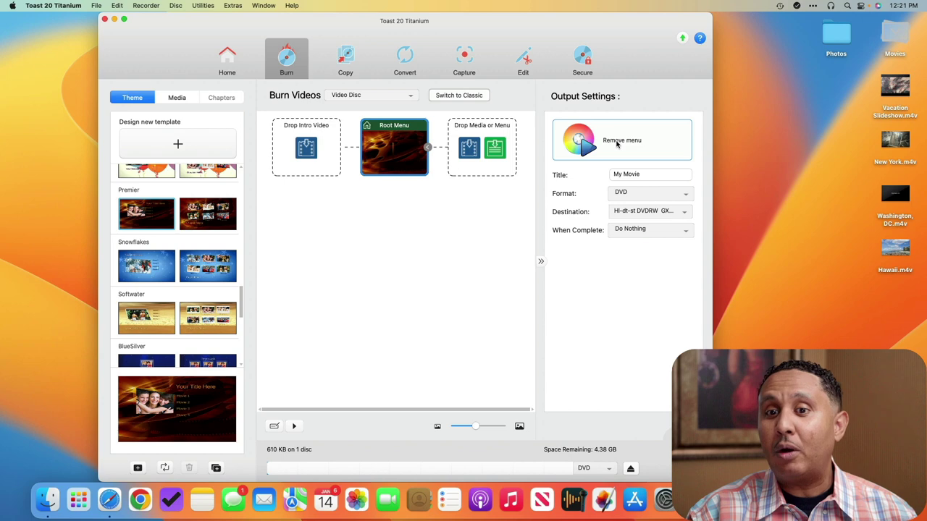
click(630, 195)
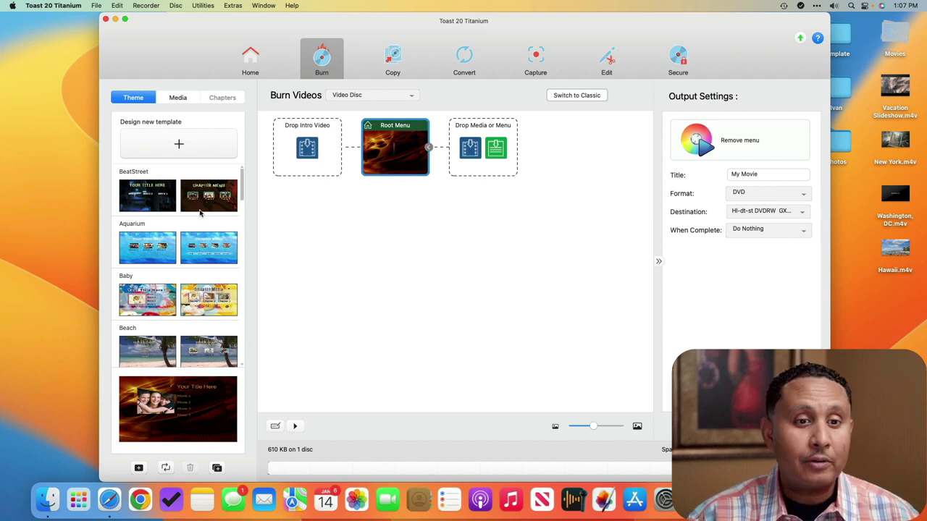
Step: Start a new menu template with the default style and 2 rows
click(157, 149)
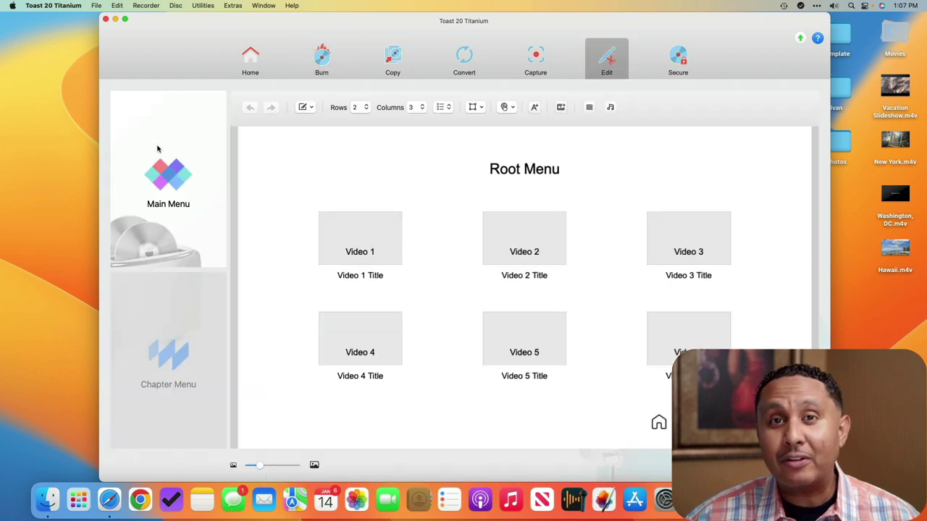
click(310, 107)
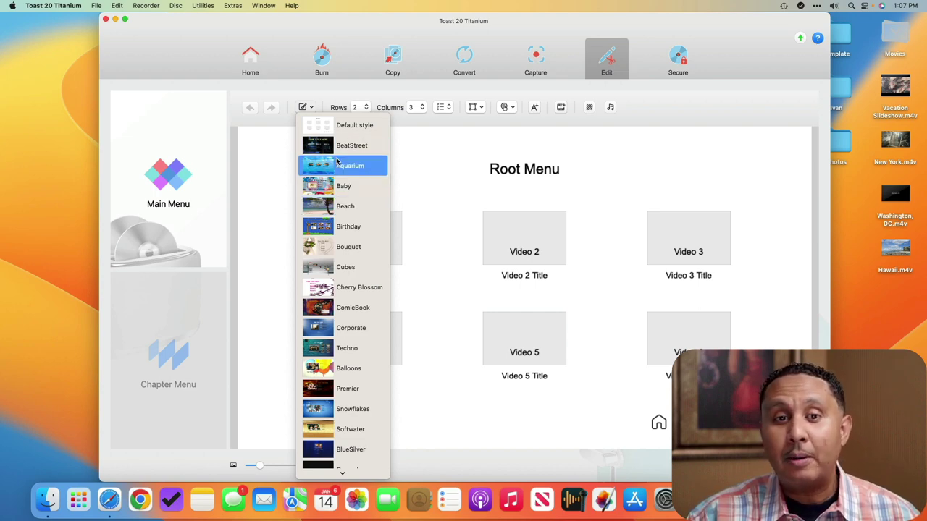
click(317, 130)
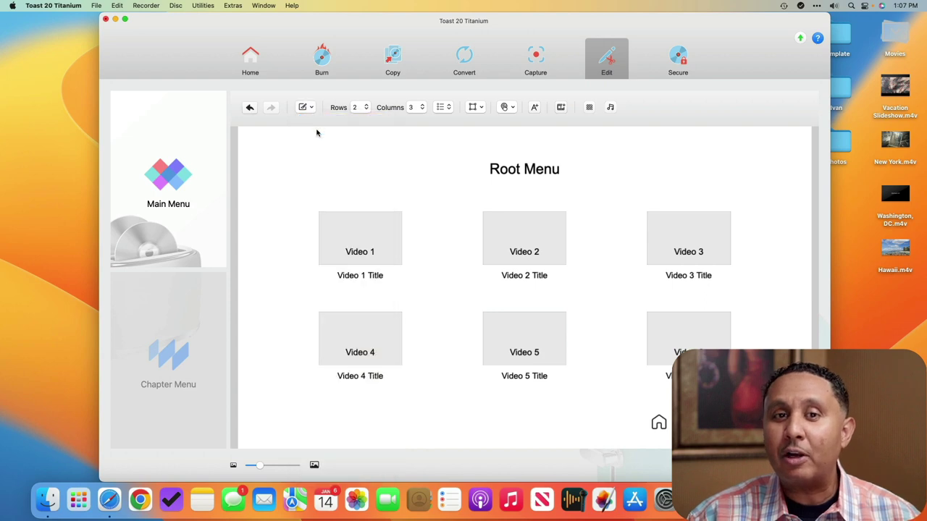
click(359, 108)
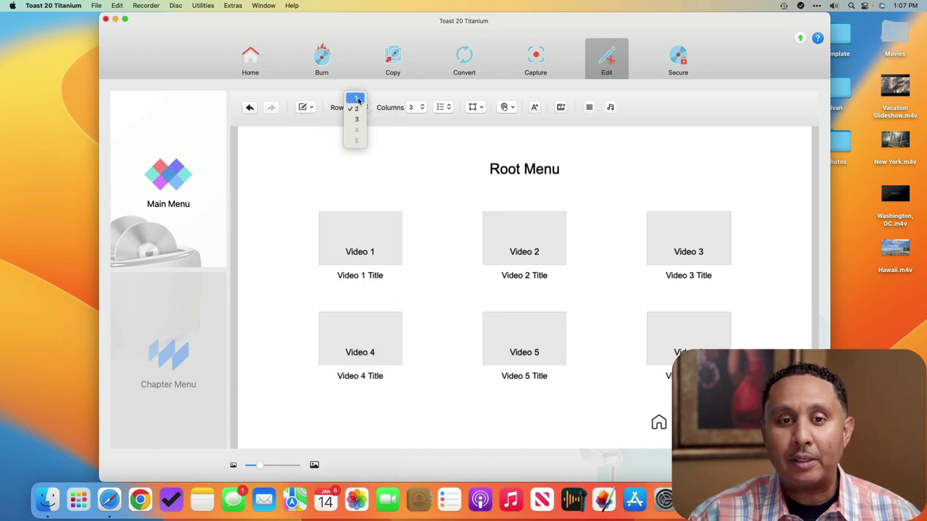
click(358, 100)
click(361, 107)
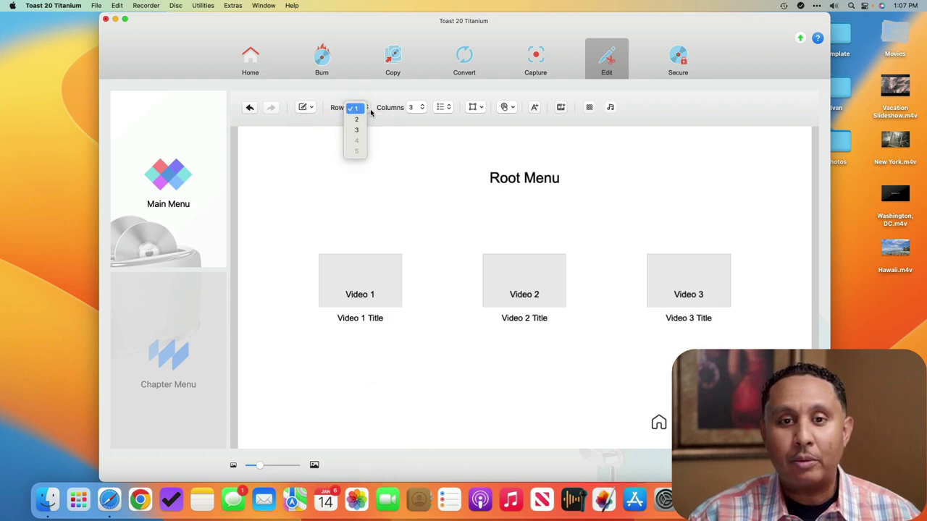
click(356, 120)
Step: Set the Root Menu to 3 columns with one preview for each title
click(422, 107)
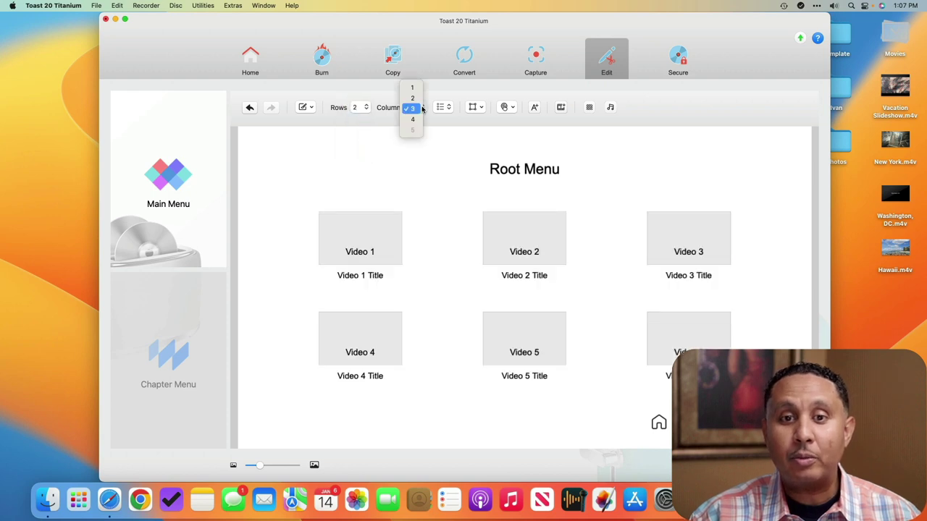
click(412, 98)
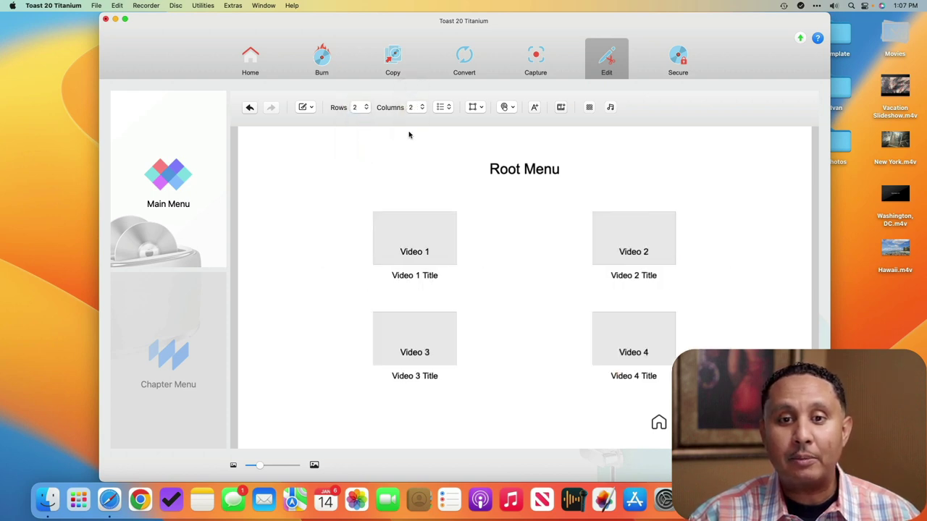
click(447, 107)
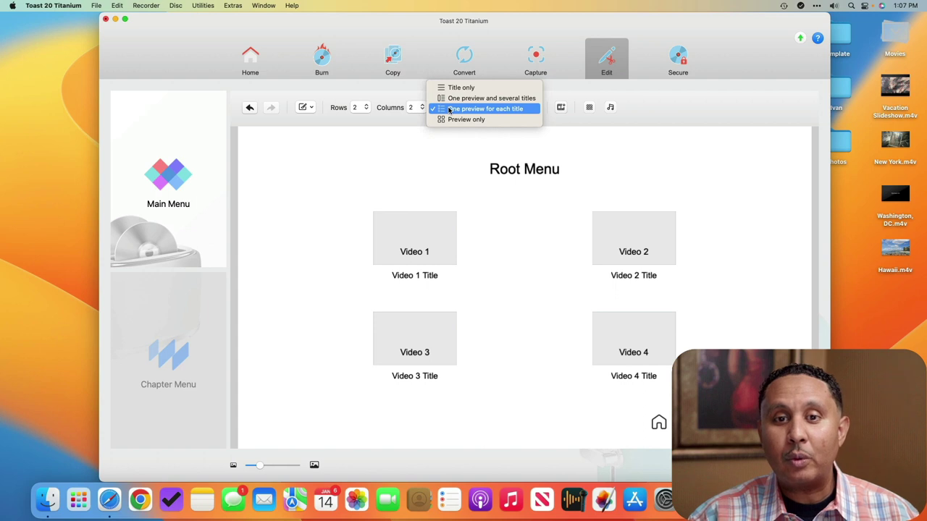
click(471, 89)
click(443, 107)
click(450, 123)
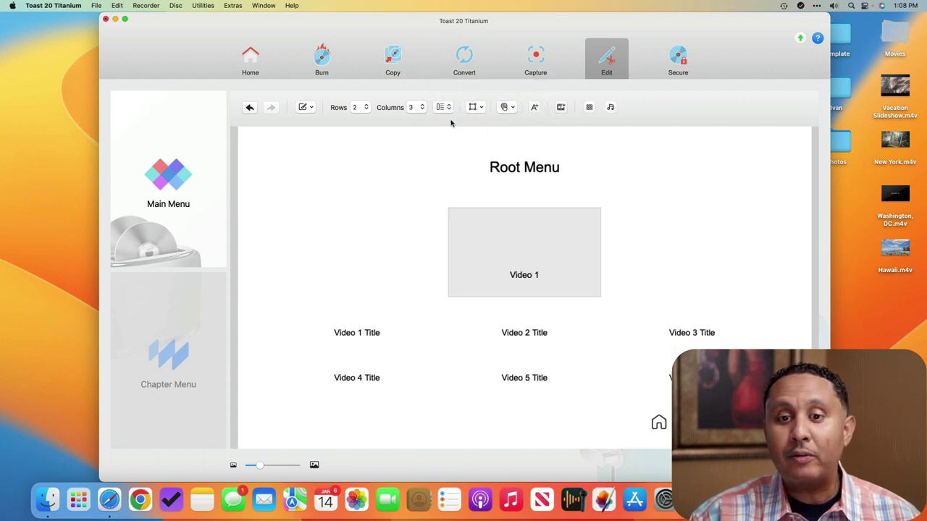
click(445, 107)
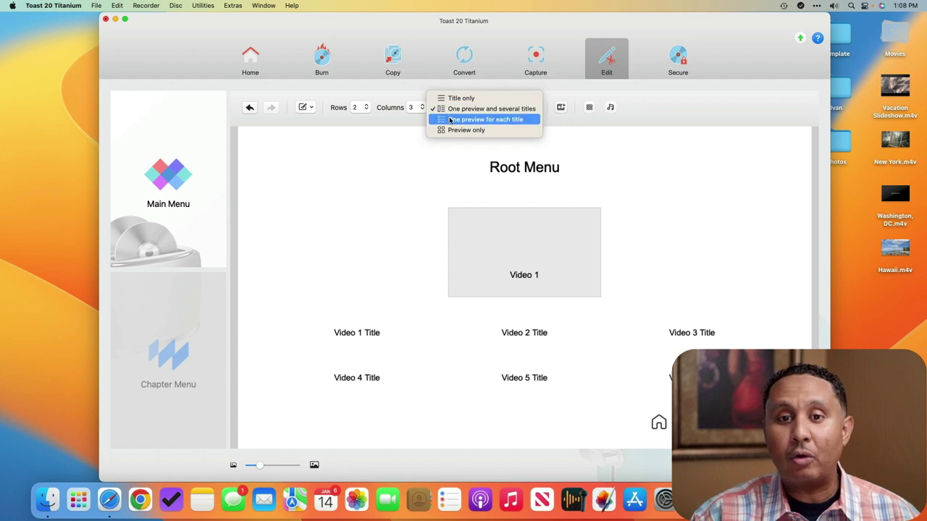
click(449, 119)
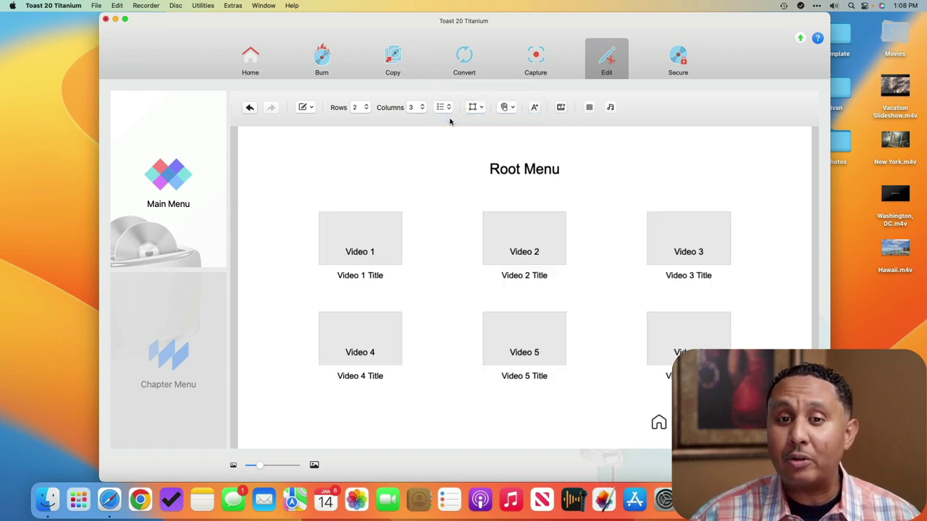
Step: Frame the video thumbnails with the Preset Bouquet border
click(482, 109)
mouse_move(486, 132)
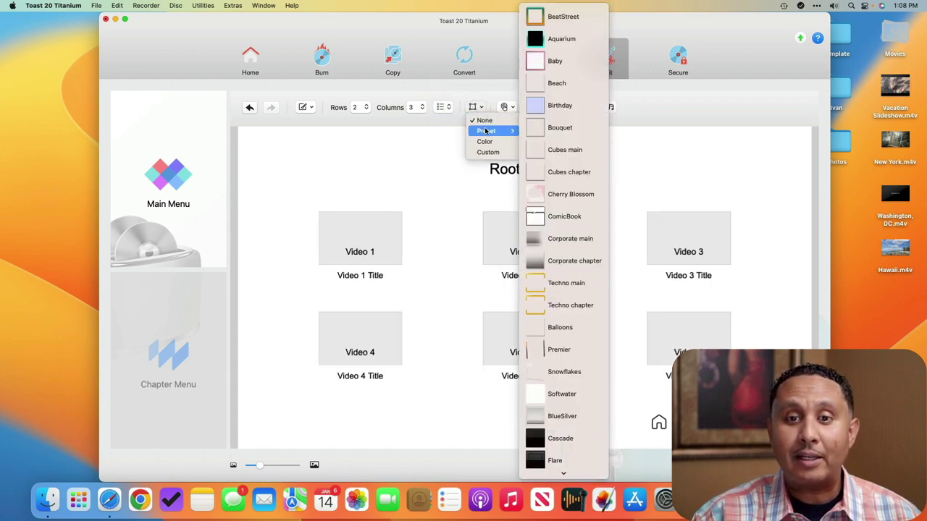
click(539, 128)
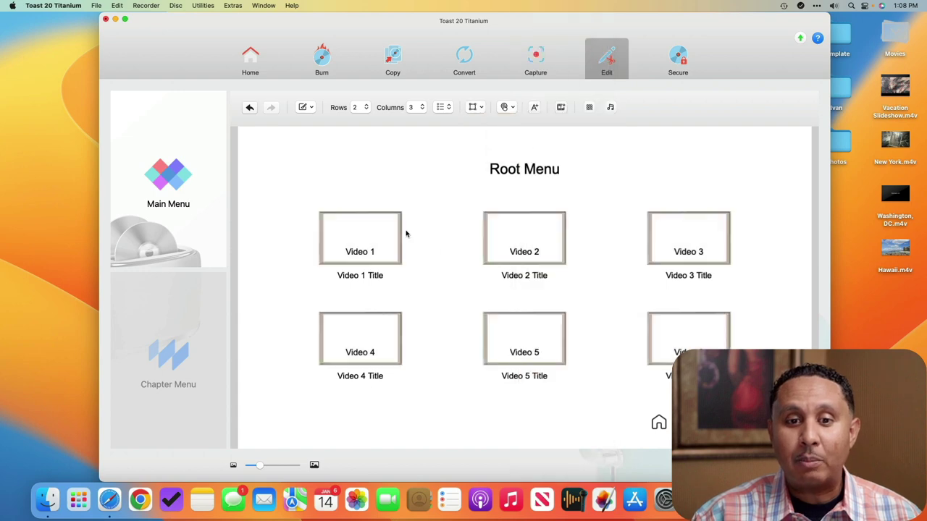
click(473, 108)
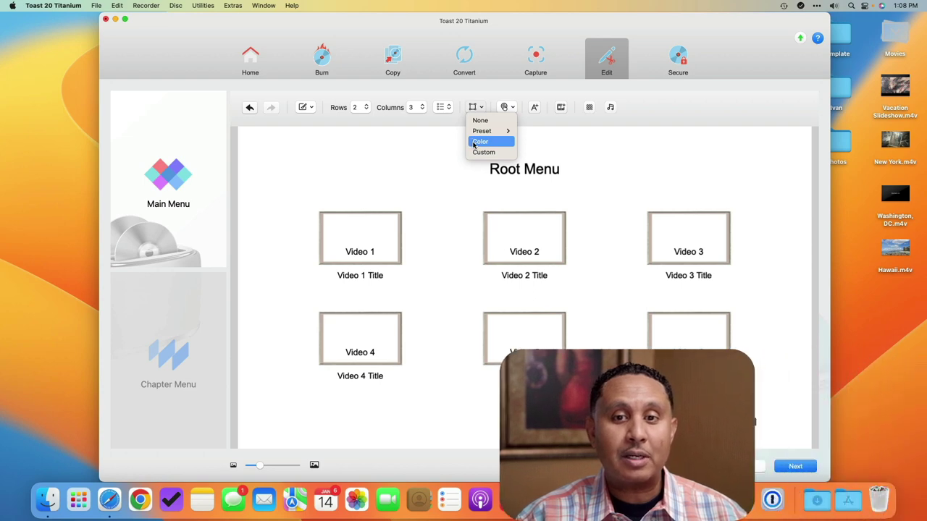
click(510, 97)
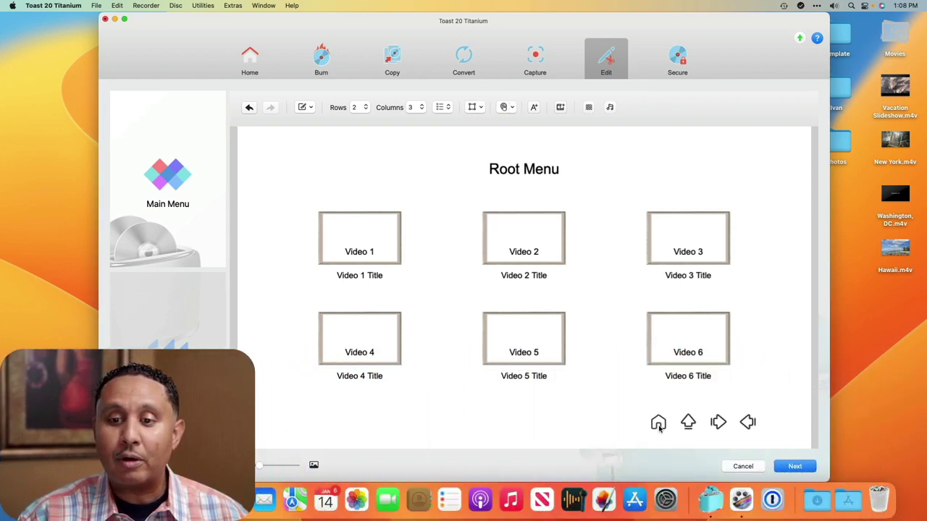
Step: Try the BeatStreet navigation button style, then revert to Default style
click(507, 107)
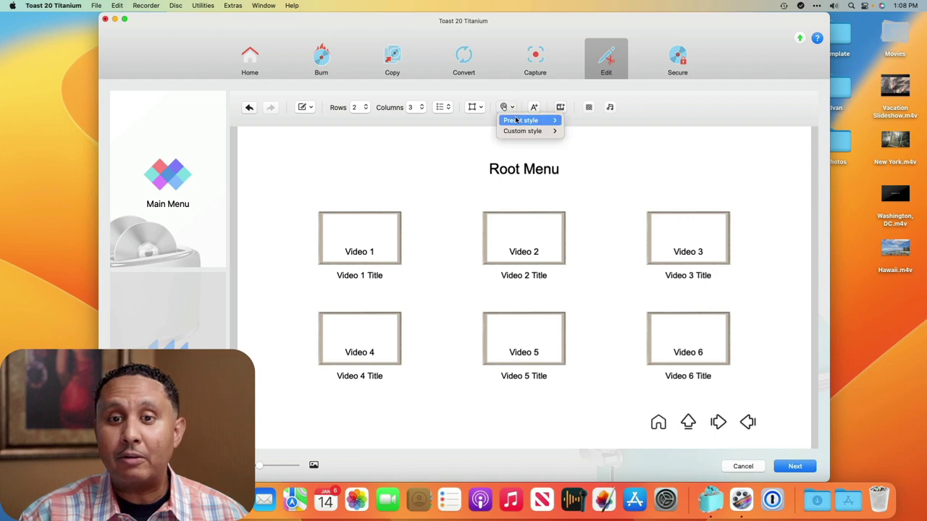
mouse_move(516, 120)
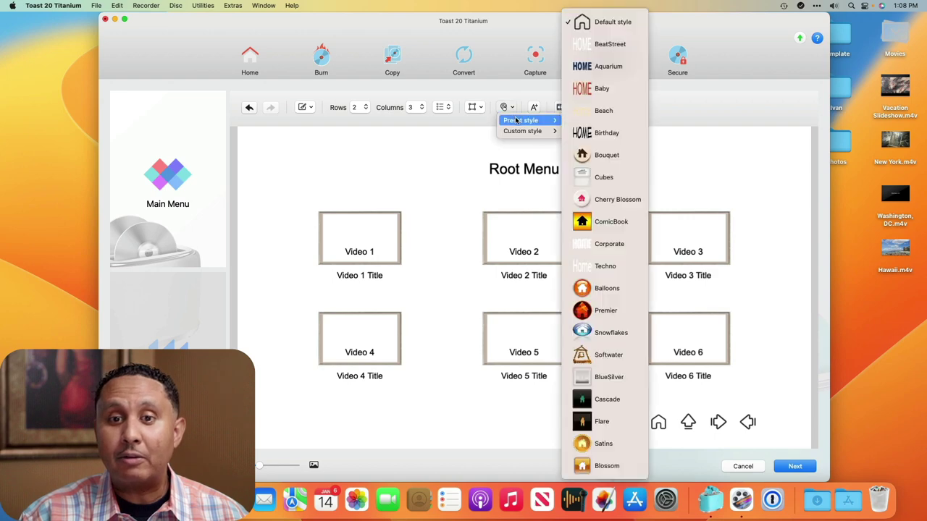
click(574, 42)
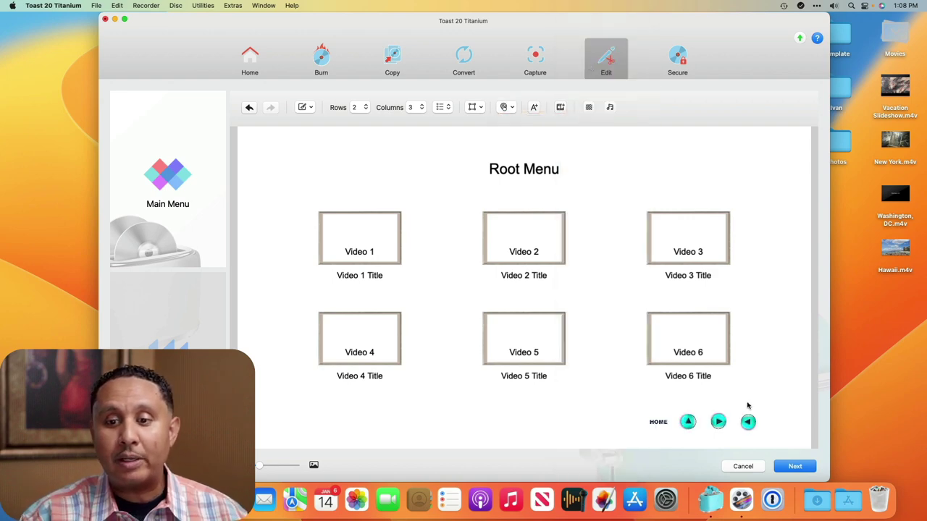
click(509, 108)
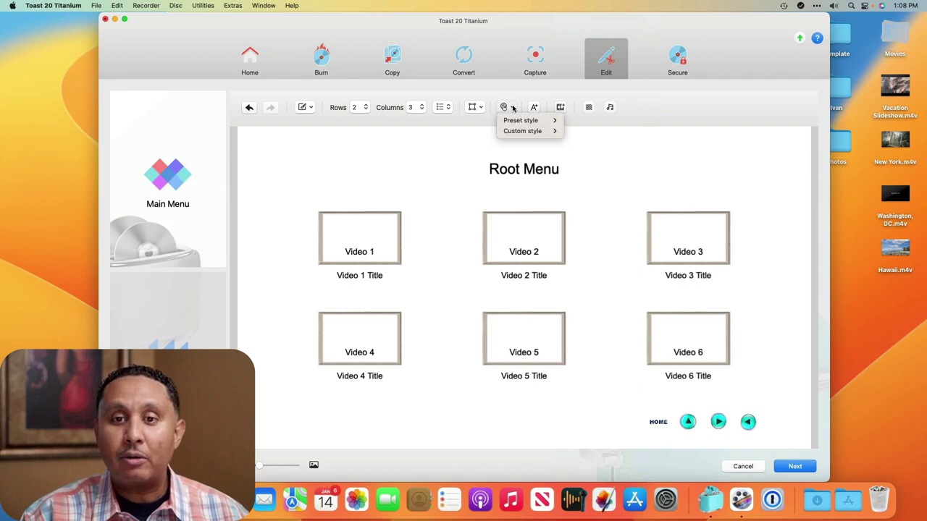
mouse_move(520, 120)
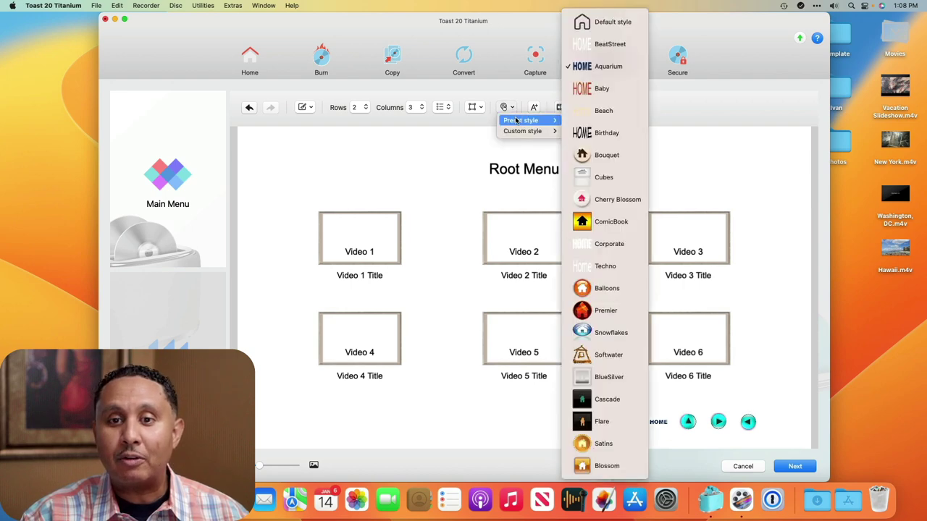
click(601, 21)
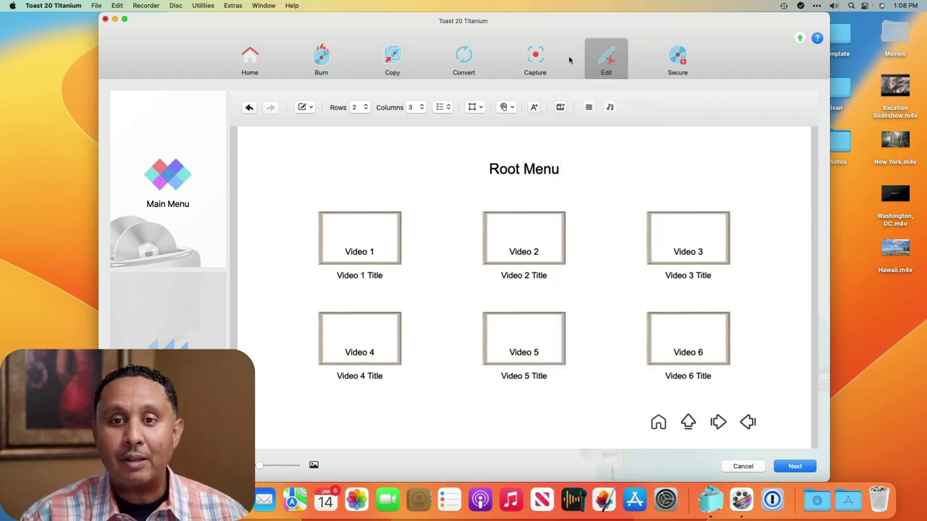
Step: Delete the stray 'new text' box under Video 2 Title and show the background music settings
click(534, 108)
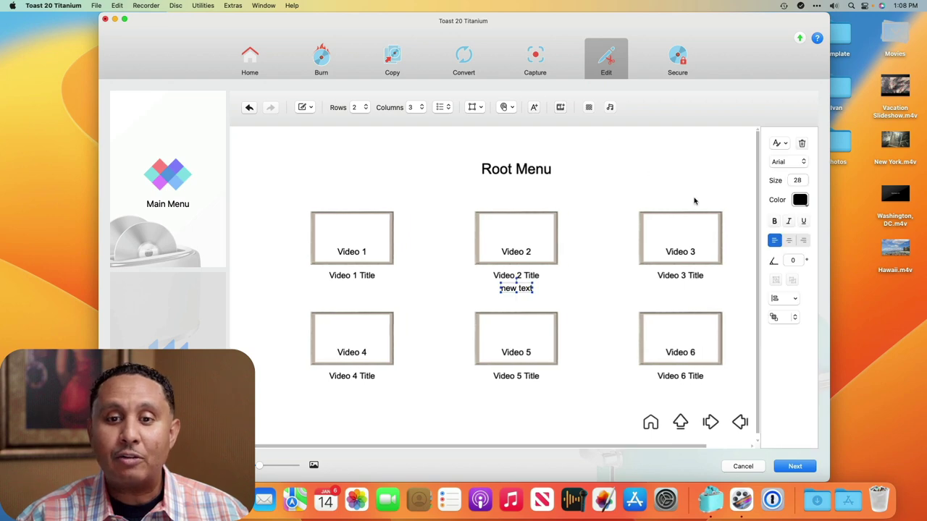
double_click(517, 288)
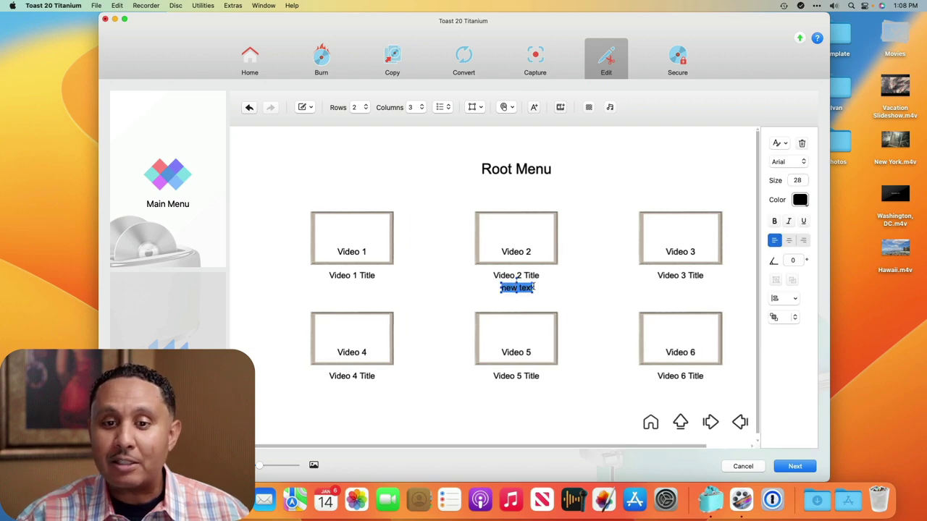
click(802, 143)
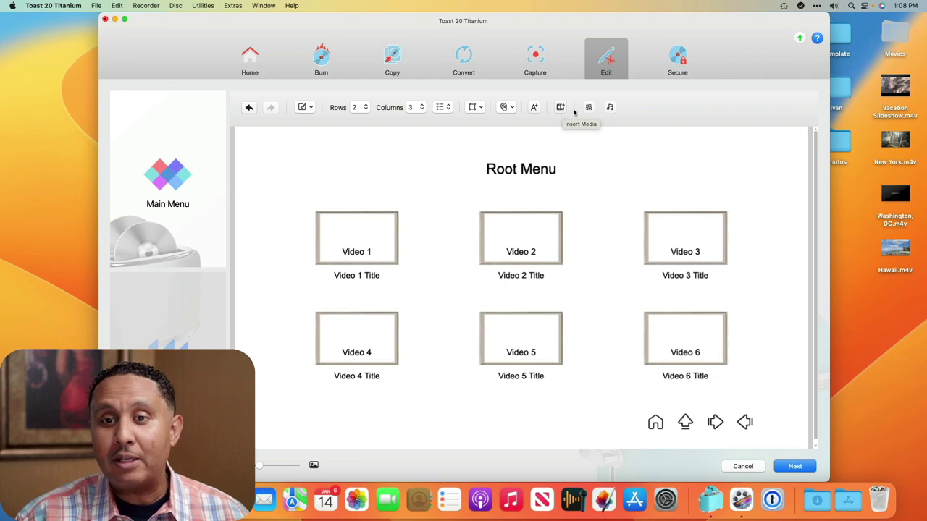
click(609, 108)
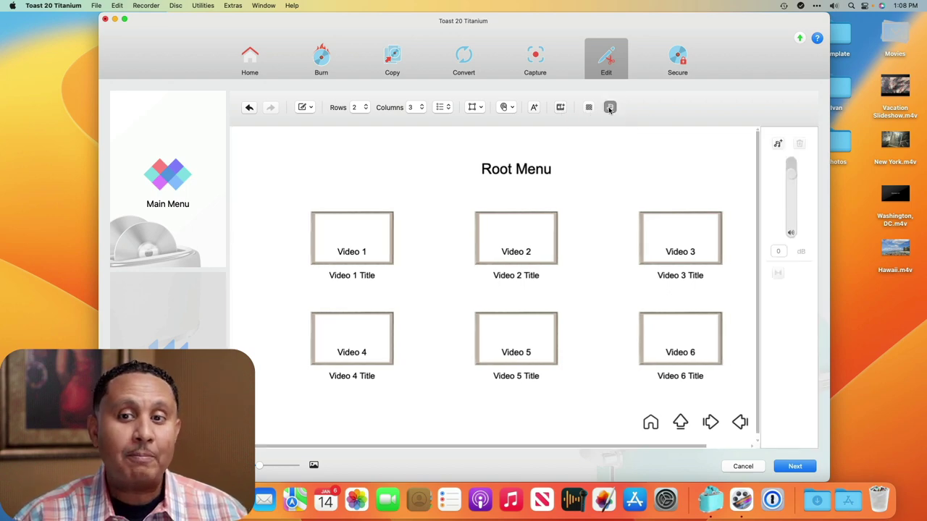
Step: Advance to the one-row Chapter Menu and start exporting the template
click(795, 469)
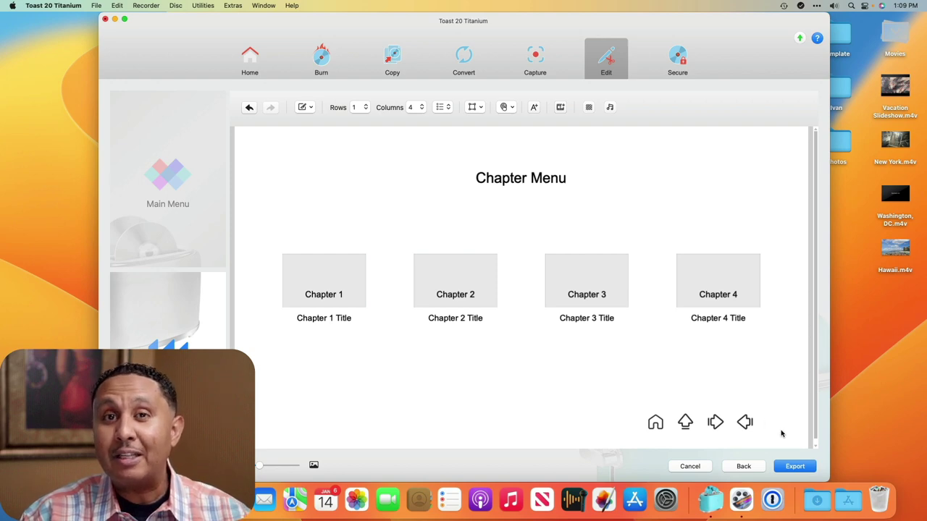
click(786, 467)
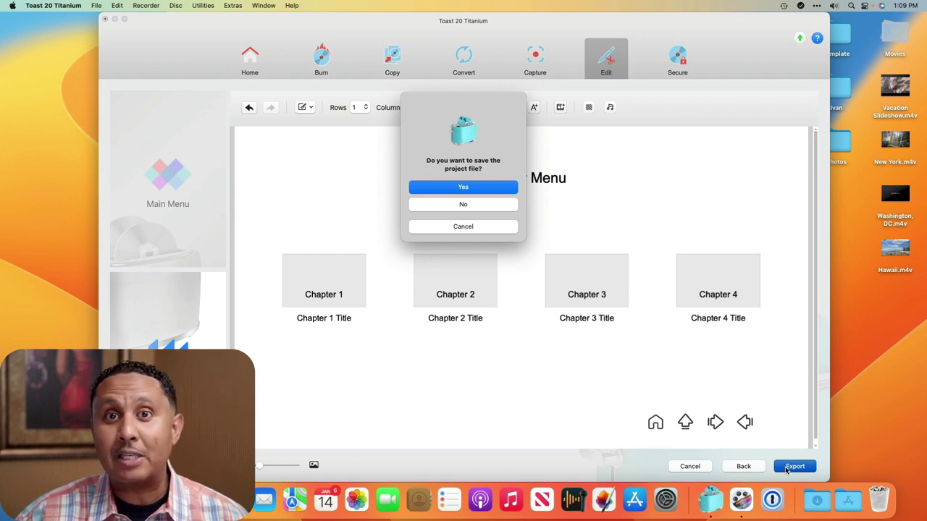
Step: Decline saving the project and save the menu template to the Desktop under a new name
click(474, 206)
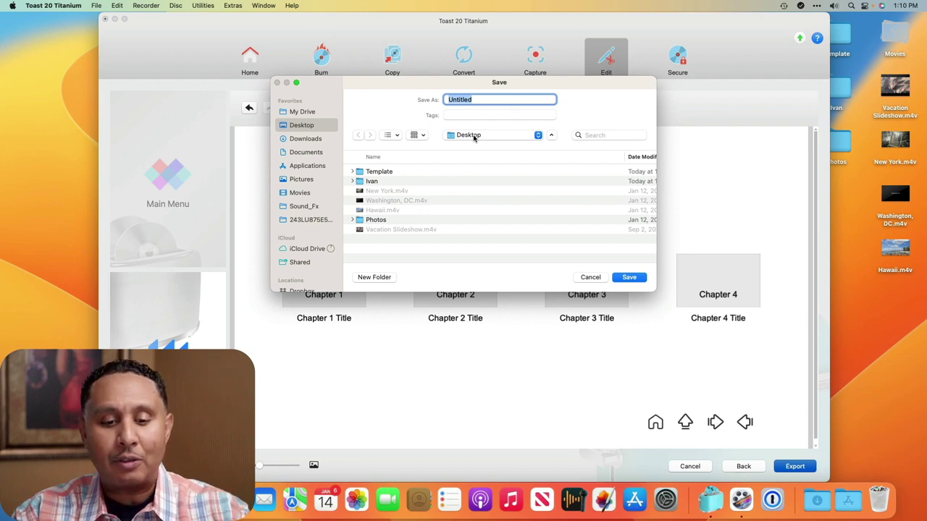
text(Hey Ivan)
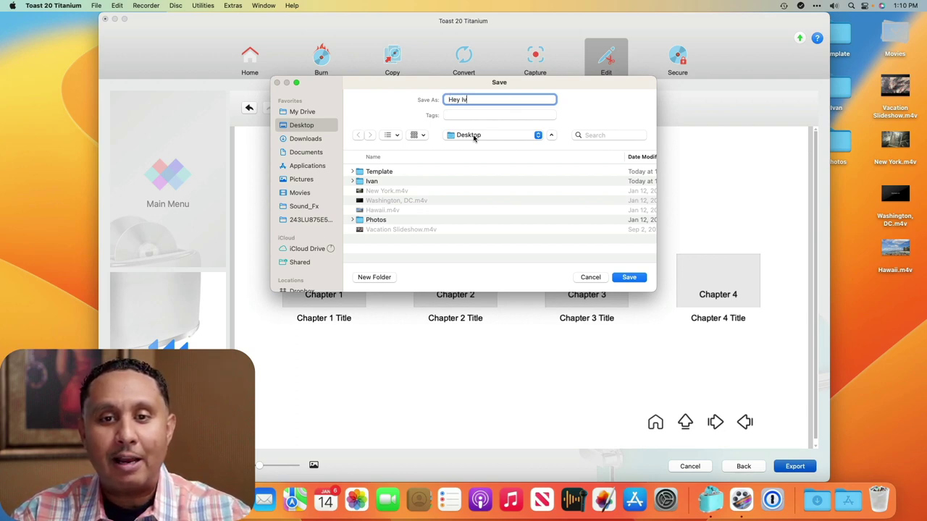
click(630, 279)
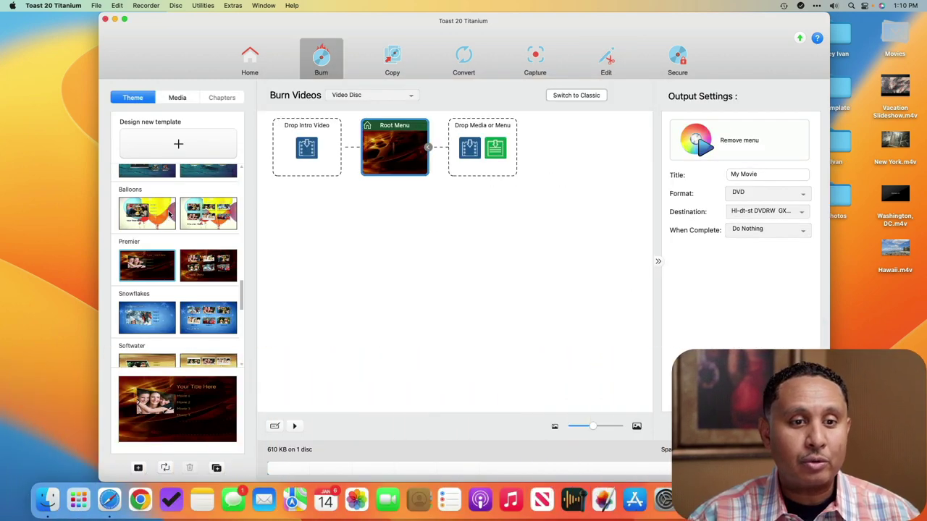
Step: Place Vacation Slideshow.m4v in the Intro Video slot, bringing the disc to 210.7 MB
scroll(169, 215, up, 3)
scroll(169, 214, up, 10)
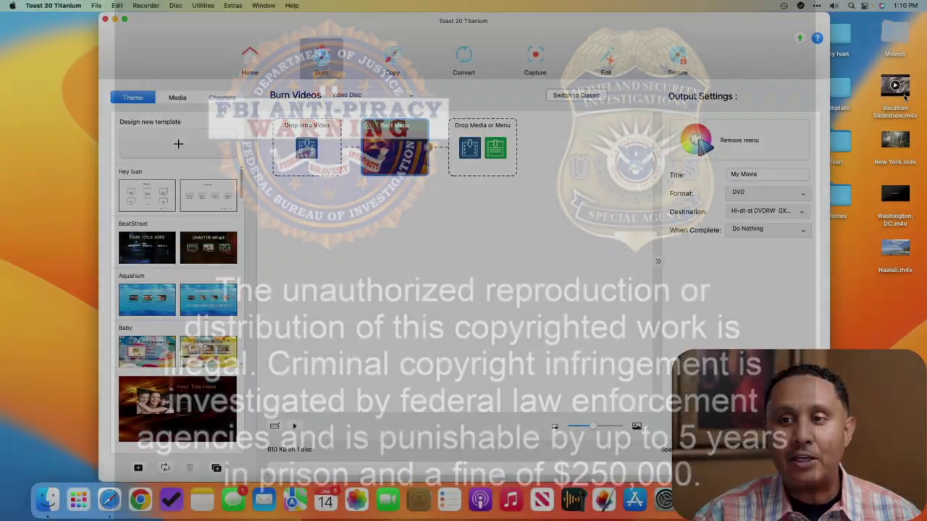
drag(903, 95, 315, 155)
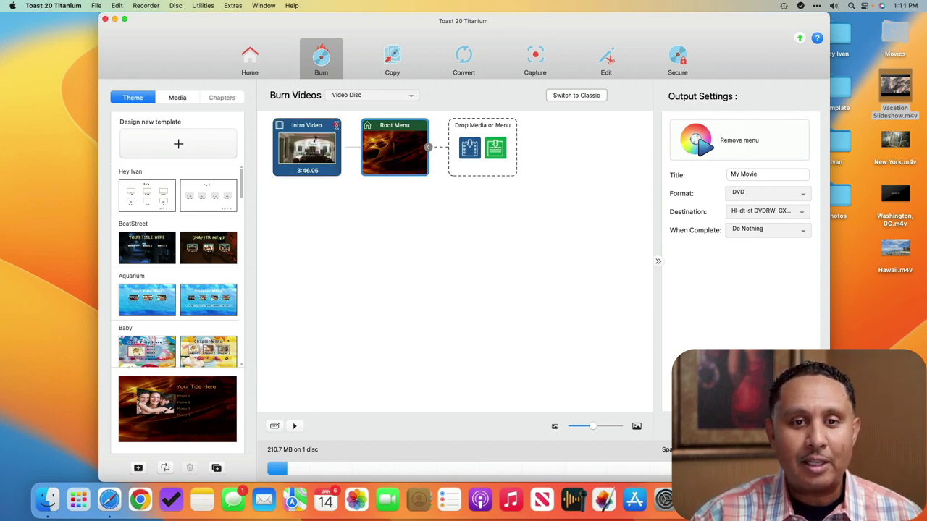
Step: Remove the intro clip, returning the disc to 610 KB, and preview the Root Menu
click(336, 125)
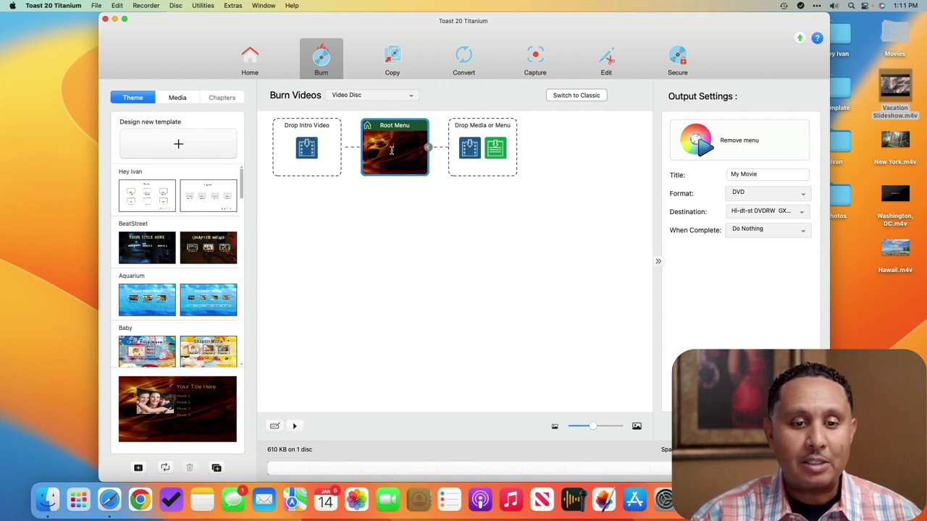
click(274, 426)
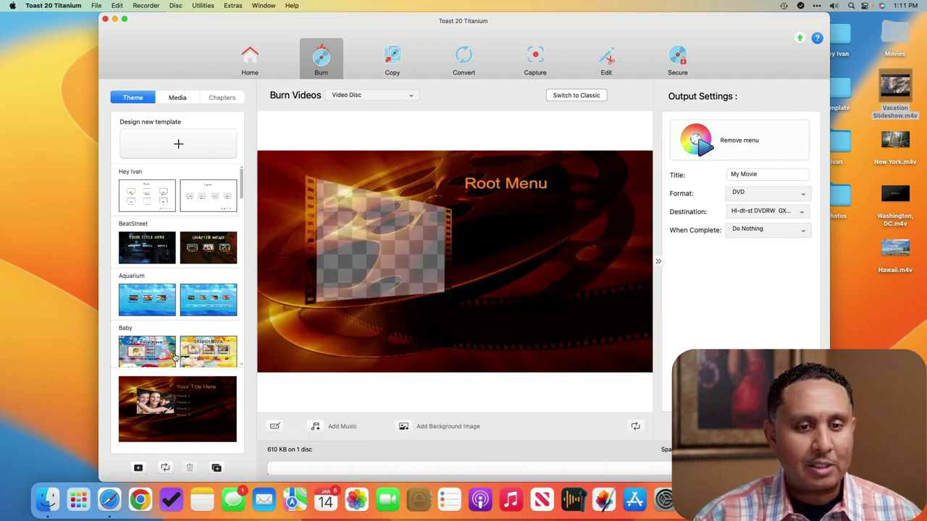
scroll(174, 355, down, 10)
scroll(174, 354, down, 5)
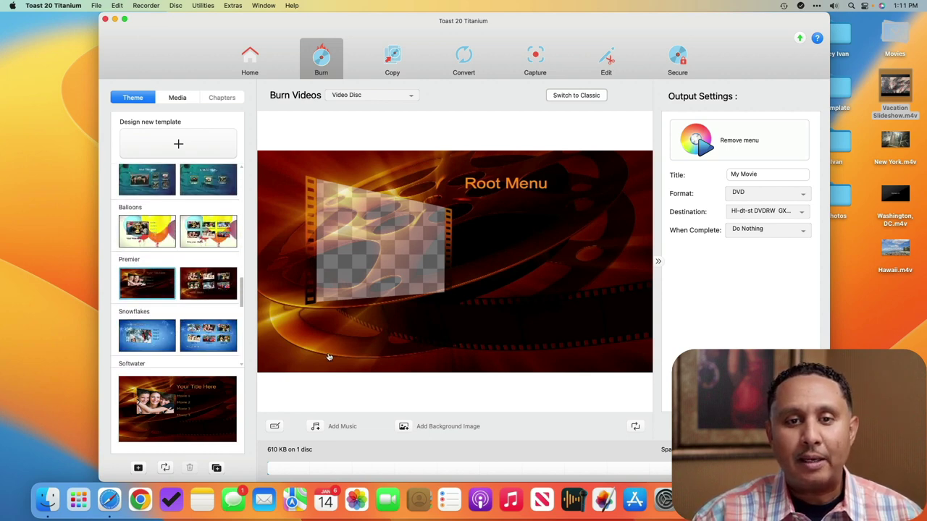
Step: Try the Softwater theme on the Root Menu
click(275, 427)
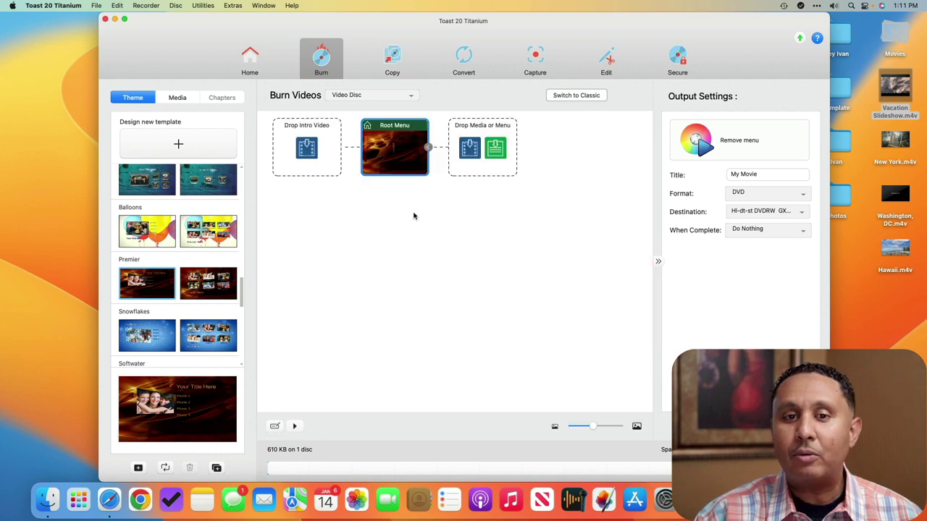
scroll(210, 308, down, 5)
click(144, 266)
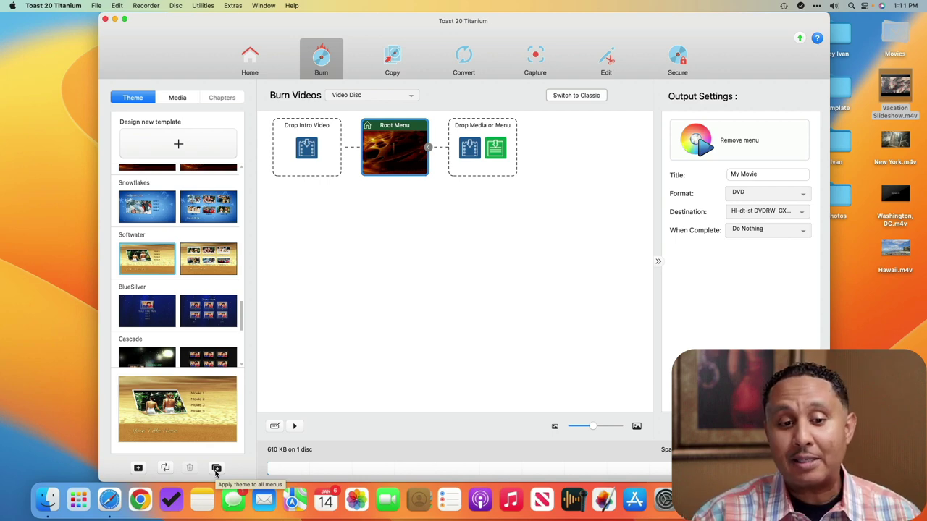
drag(144, 255, 391, 137)
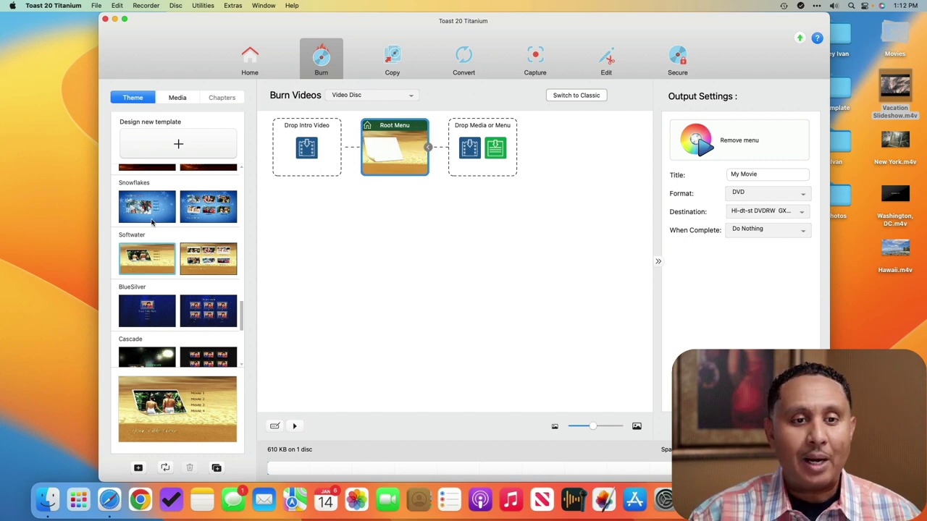
Step: Restore the Premier theme on the Root Menu and add Vacation Slideshow.m4v as its first item
scroll(157, 224, up, 3)
drag(144, 229, 390, 148)
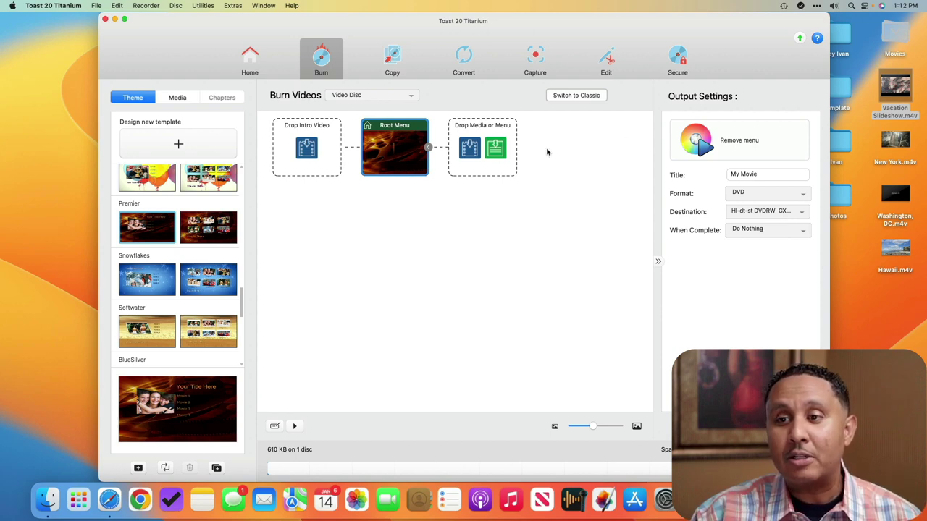
drag(893, 87, 466, 144)
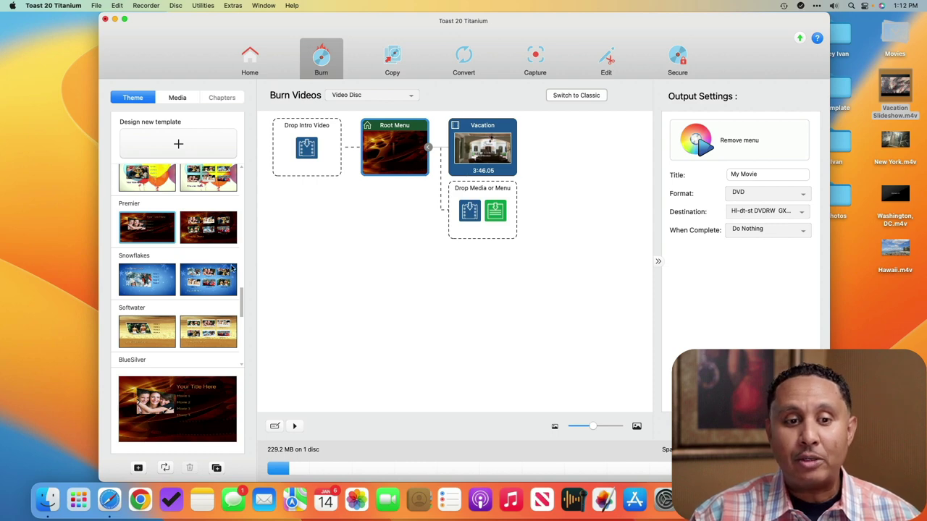
Step: Add a Premier chapter-menu submenu under the Vacation video and preview the root menu
click(199, 227)
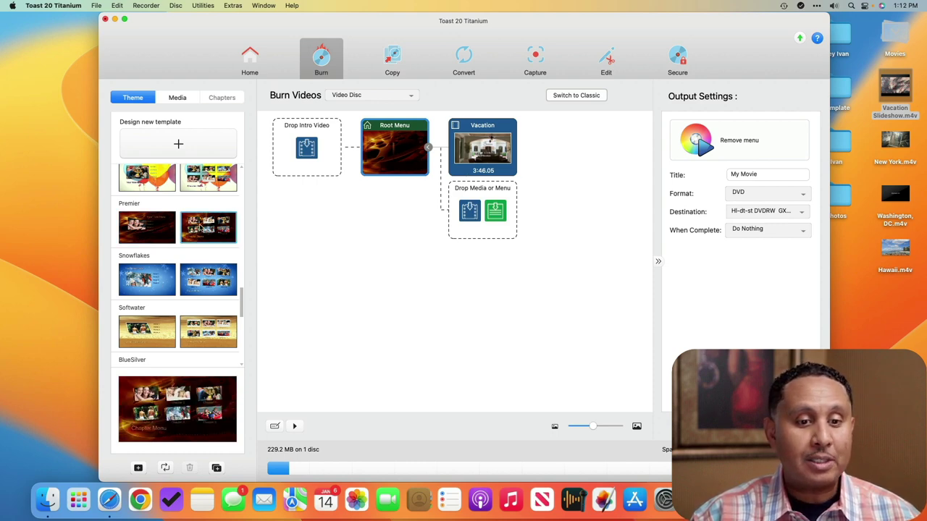
drag(203, 229, 474, 211)
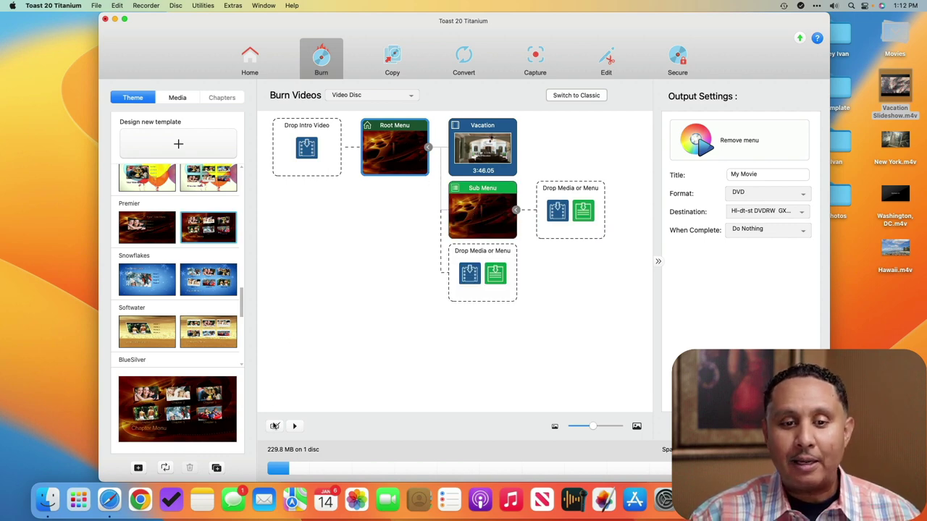
click(274, 427)
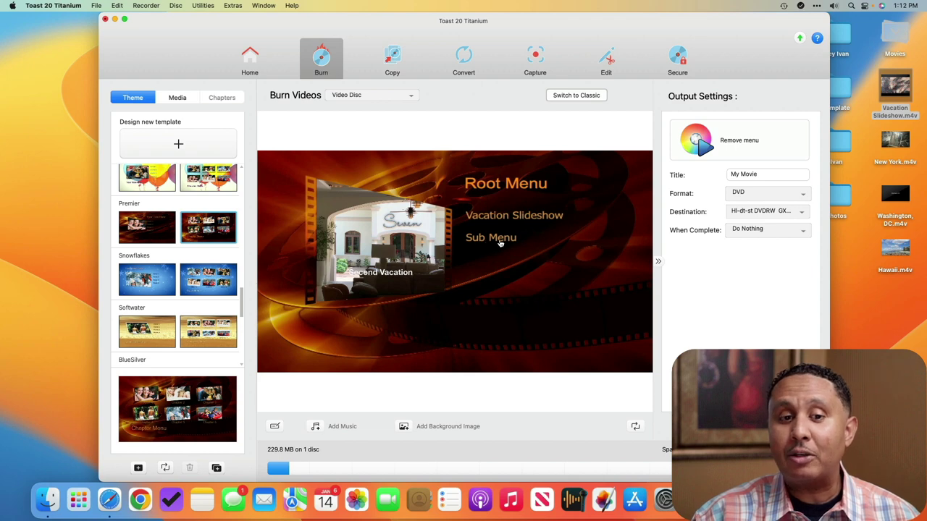
click(274, 427)
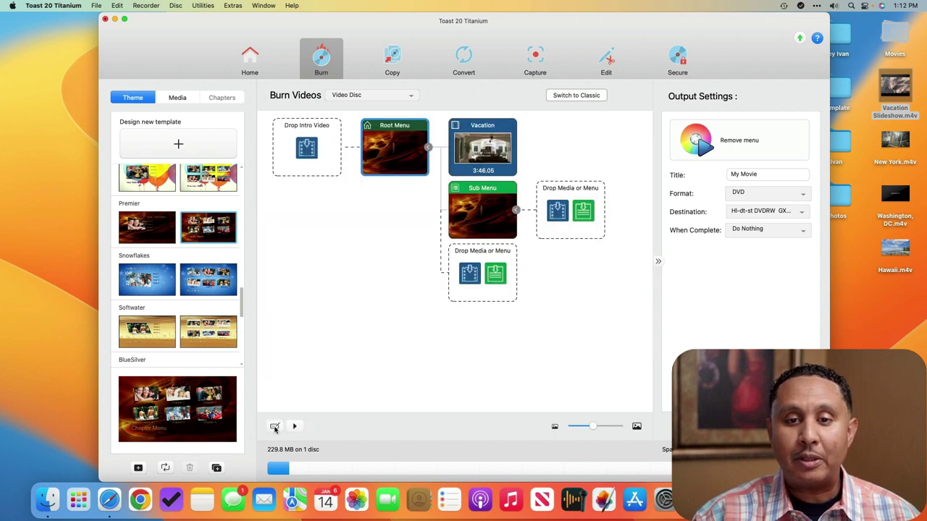
Step: Rename the root menu 'Vacations' and the submenu 'Other', then preview the Vacations menu
double_click(383, 125)
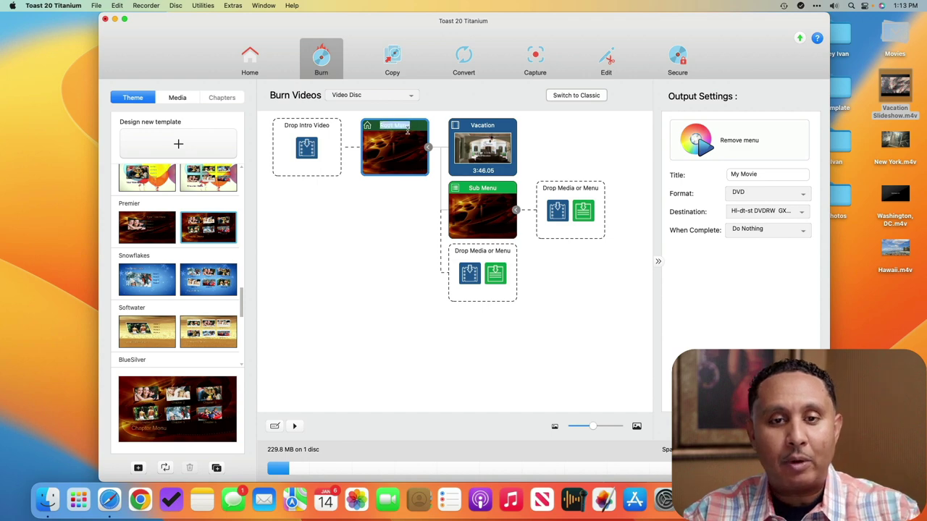
text(Vacations)
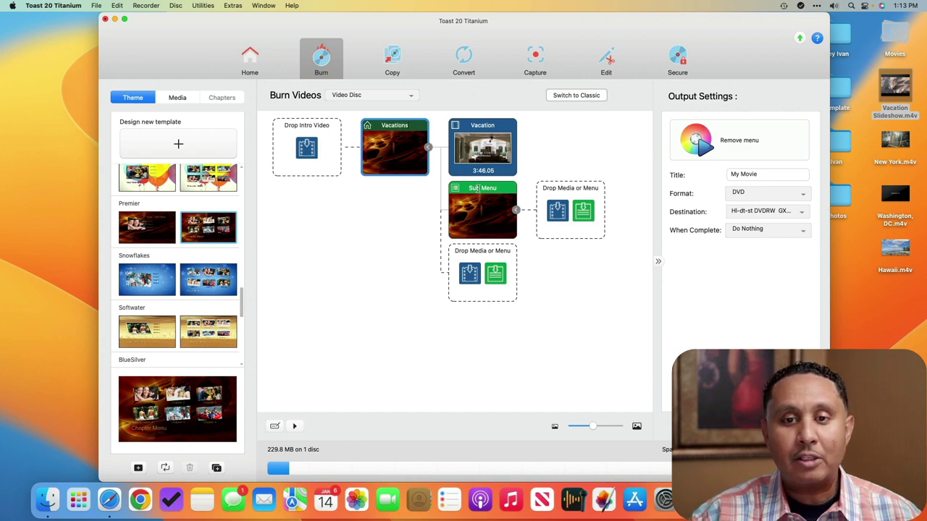
double_click(481, 187)
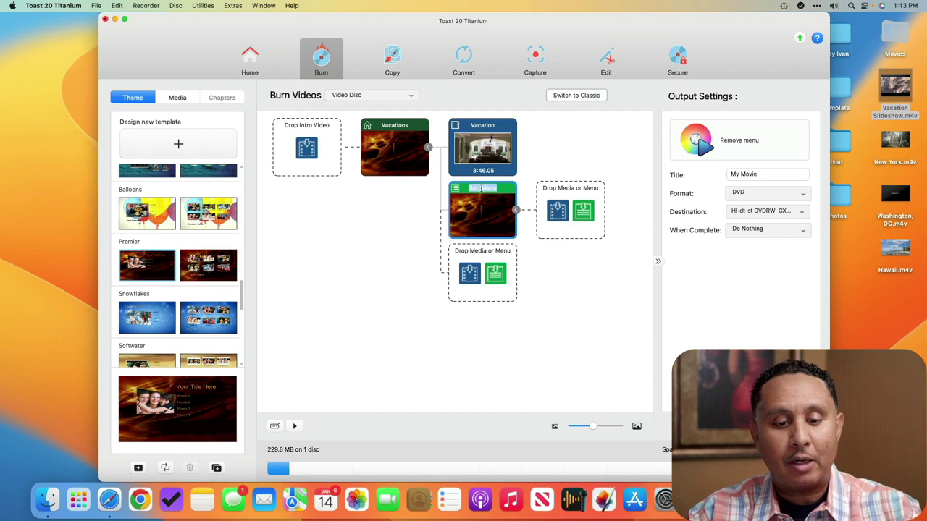
text(Other)
key(Return)
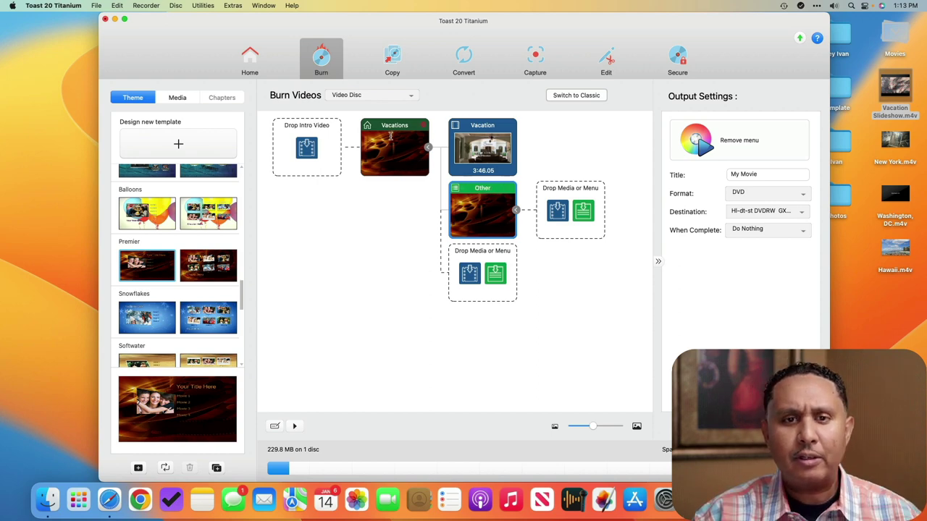
click(391, 136)
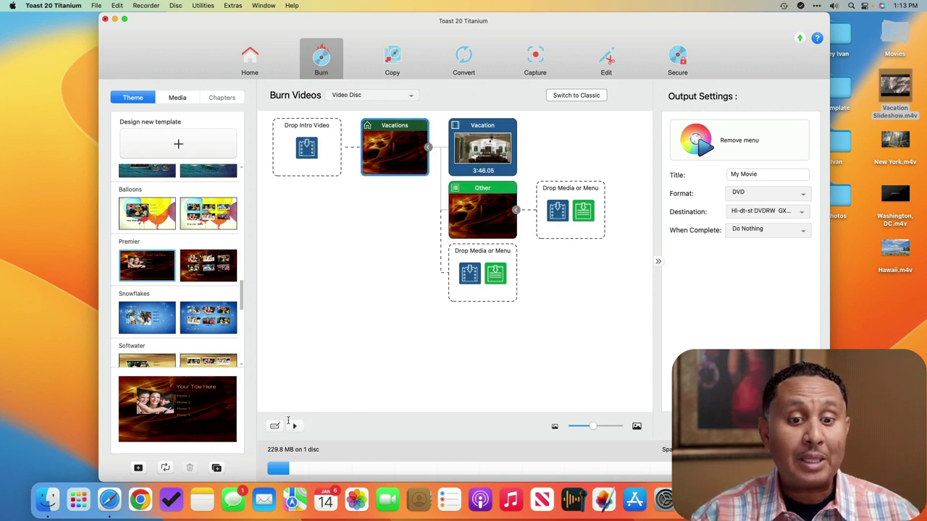
click(294, 427)
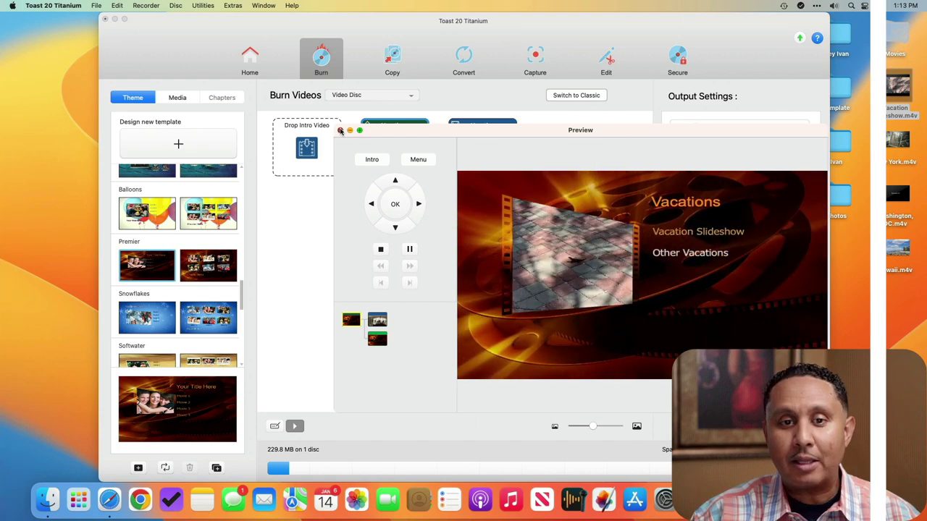
Step: Close the disc Preview window to return to the Vacations menu flowchart
click(341, 131)
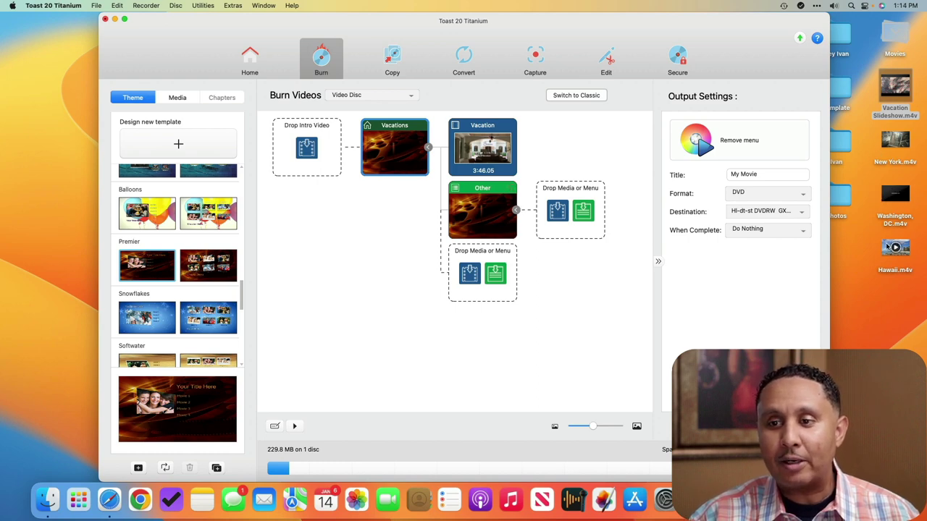
Step: Add Hawaii.m4v, New York.m4v and Washington, DC.m4v to the Other submenu's slots
drag(895, 246, 573, 206)
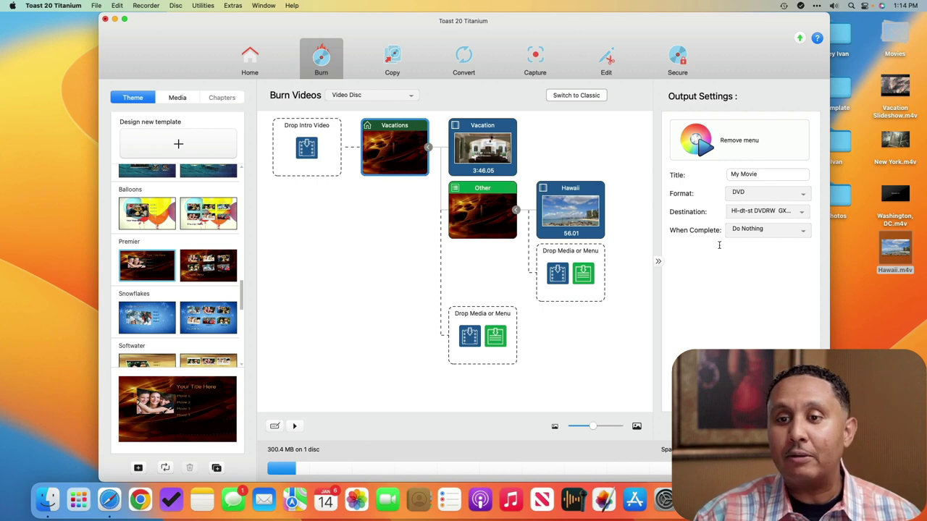
drag(894, 141, 559, 269)
drag(890, 194, 565, 332)
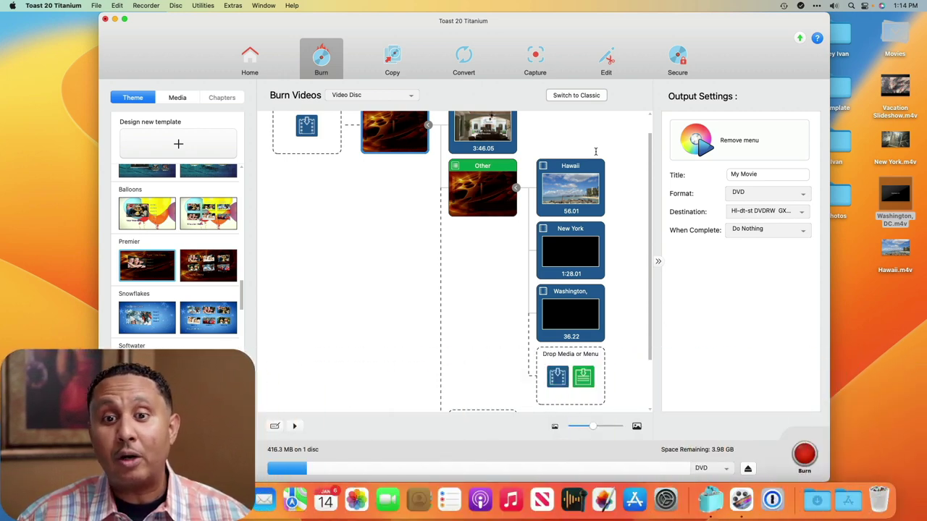
scroll(470, 290, down, 1)
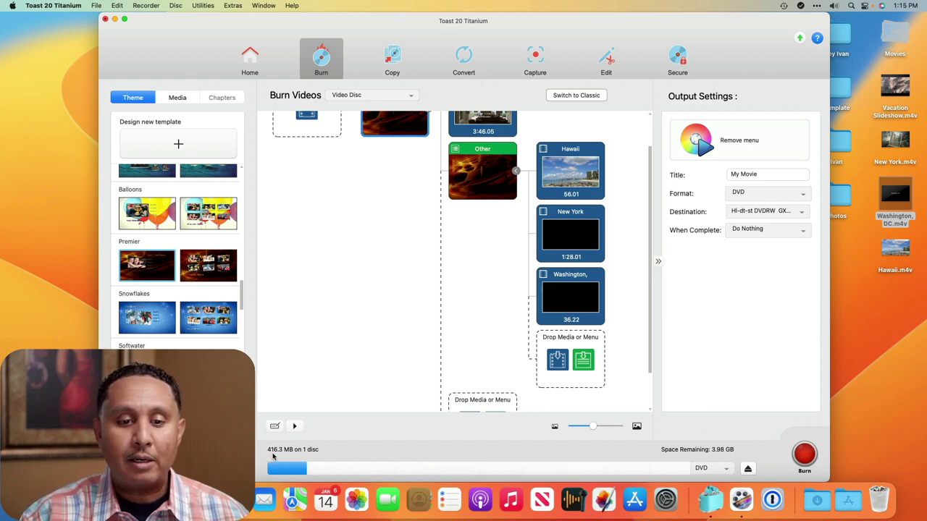
scroll(384, 292, up, 3)
Step: Open the Other submenu's design and abandon a title edit, keeping 'Other Vacations'
click(478, 199)
click(274, 426)
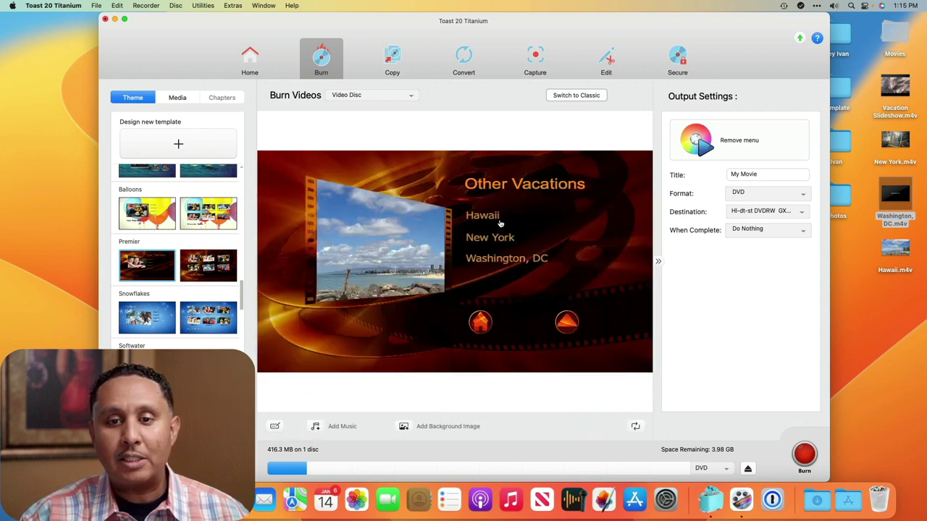
double_click(498, 185)
text(Other Amal)
key(BackSpace)
key(BackSpace)
key(Escape)
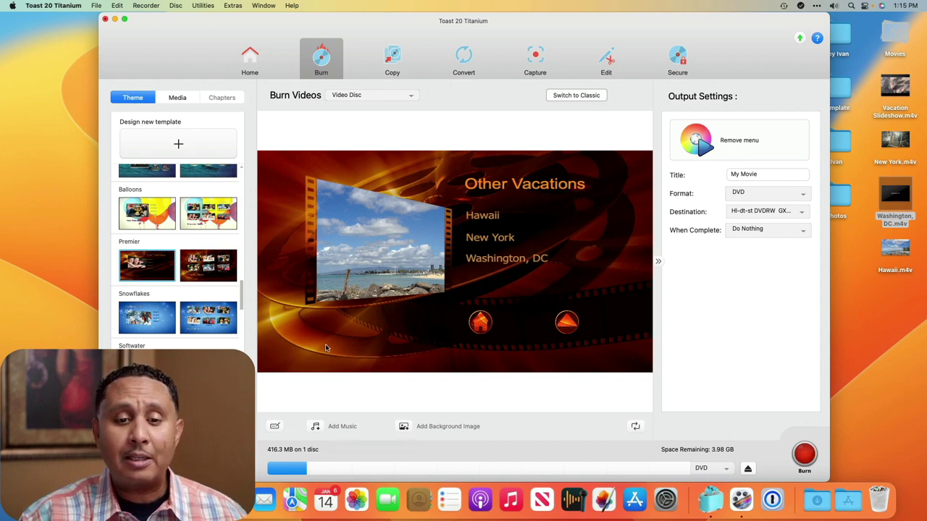
Step: Cancel the background music and background image choosers, leaving the menu unchanged
click(315, 426)
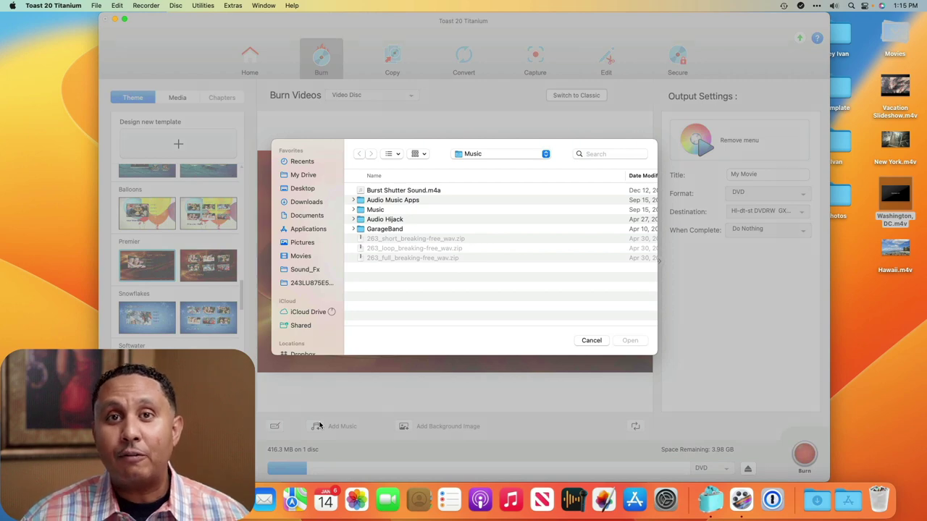
click(594, 340)
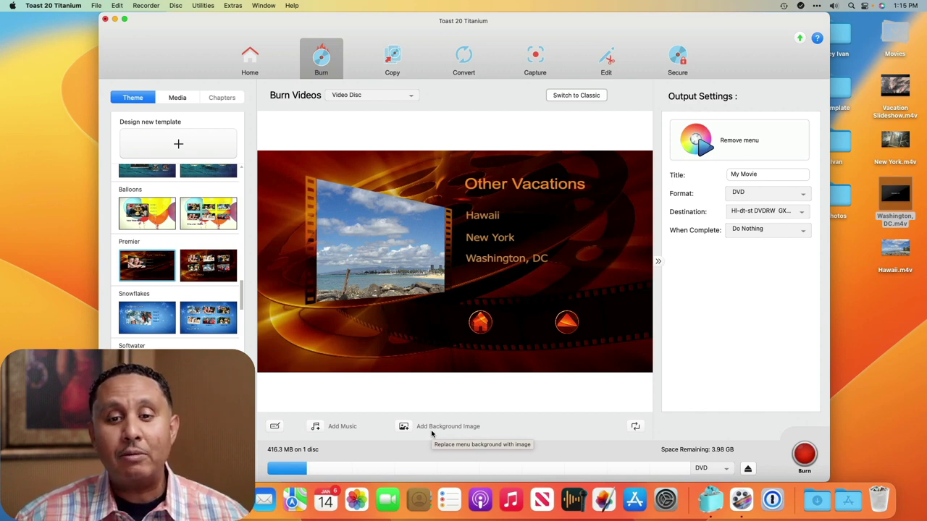
click(418, 429)
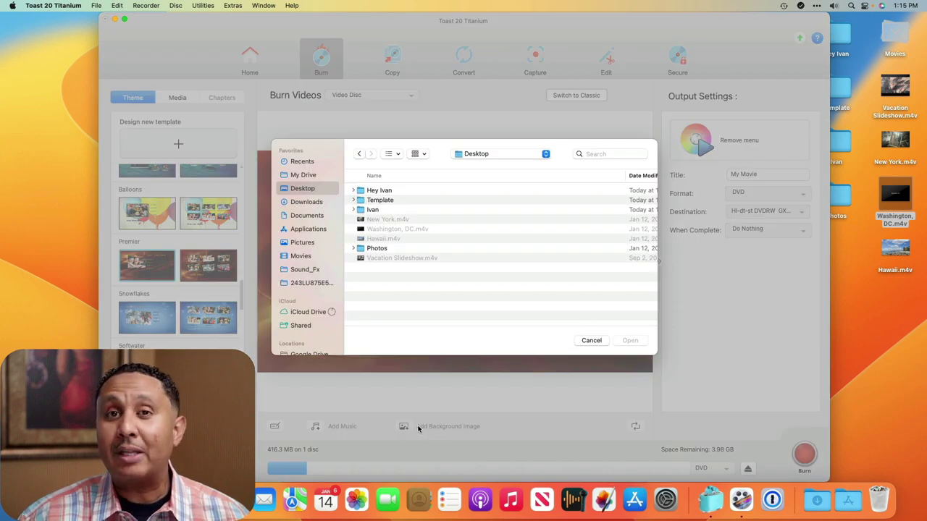
click(591, 342)
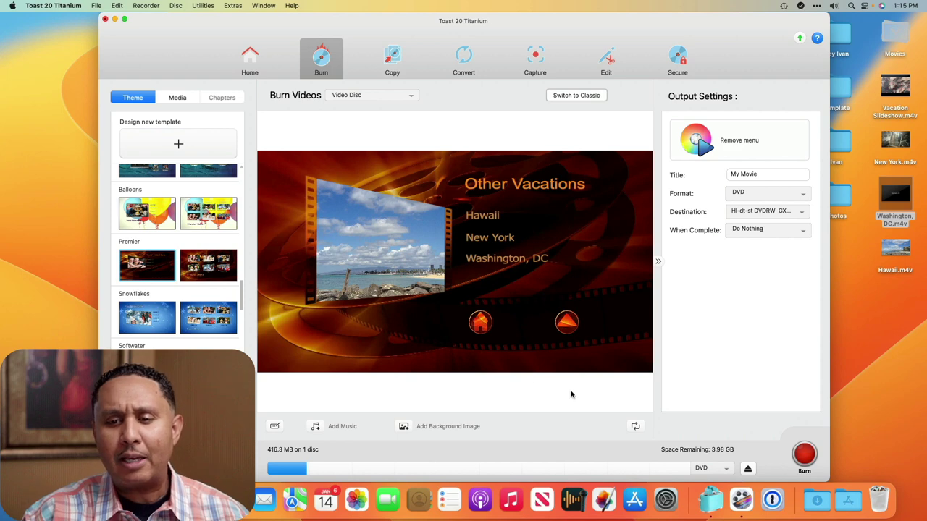
Step: Play the Other Vacations menu's animated preview and look at the Hey Ivan and BeatStreet templates
click(635, 428)
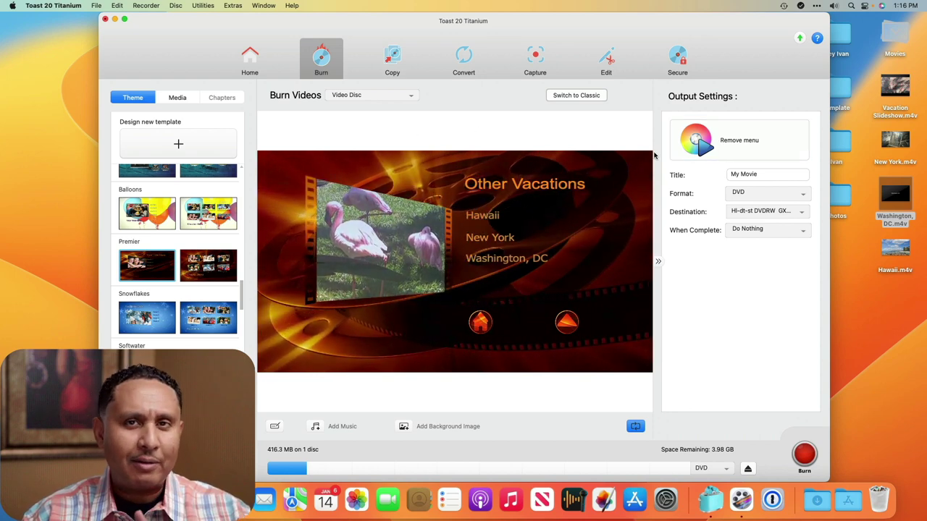
scroll(203, 290, up, 6)
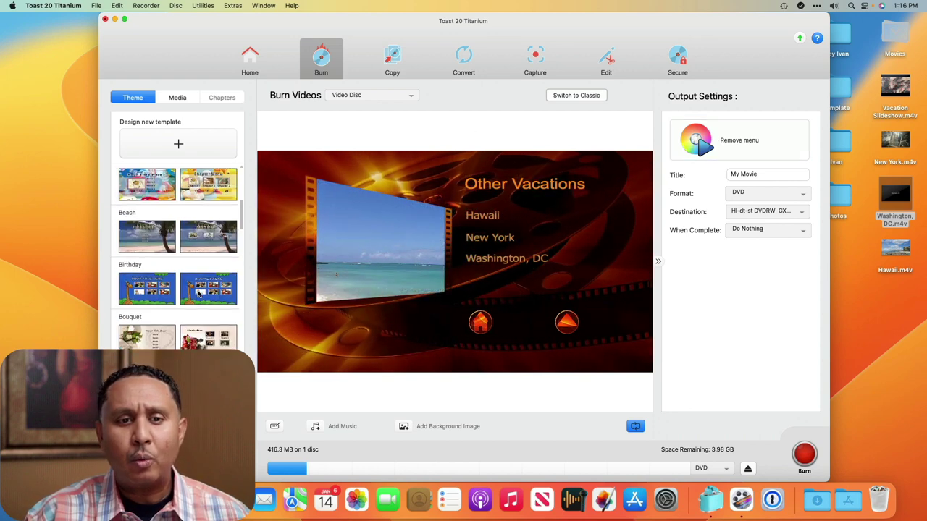
scroll(198, 293, up, 3)
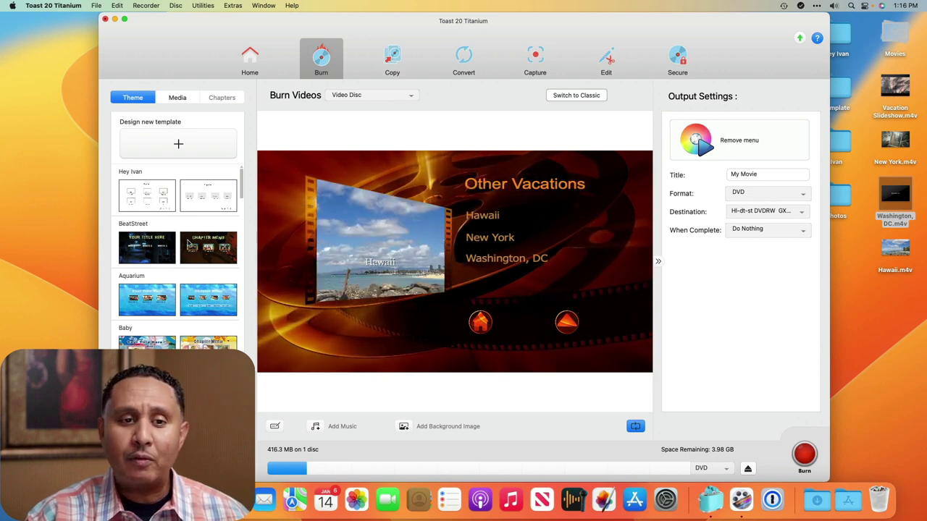
click(144, 193)
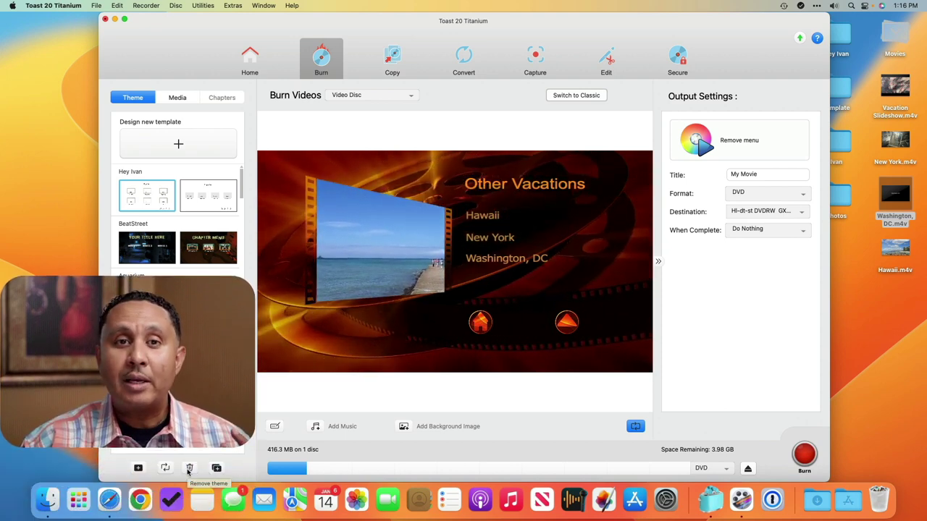
click(202, 253)
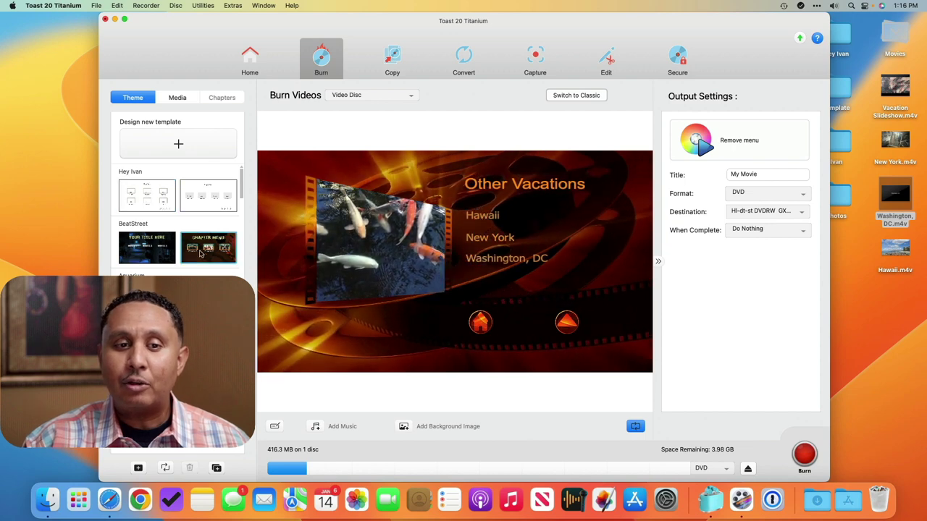
Step: Replace the disc title 'My Movie' with 'Vacations'
click(709, 147)
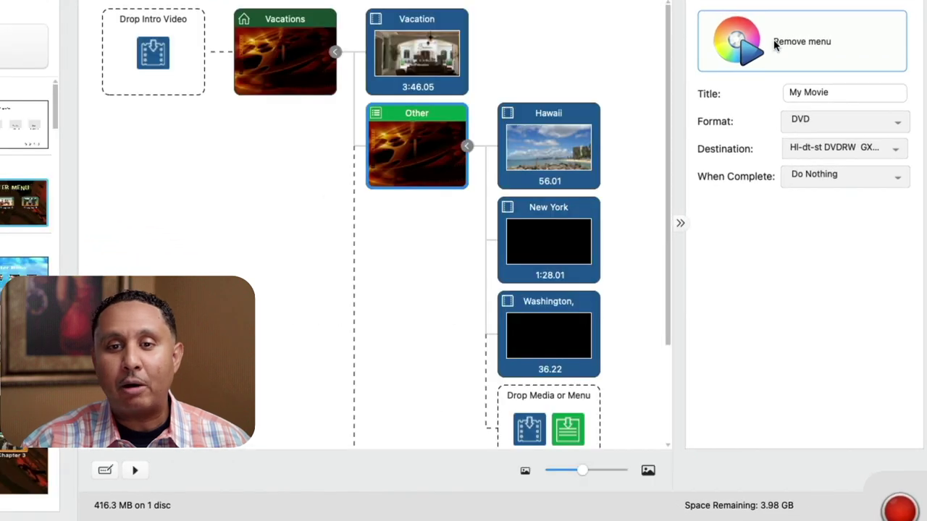
triple_click(836, 100)
key(BackSpace)
text(Vacation)
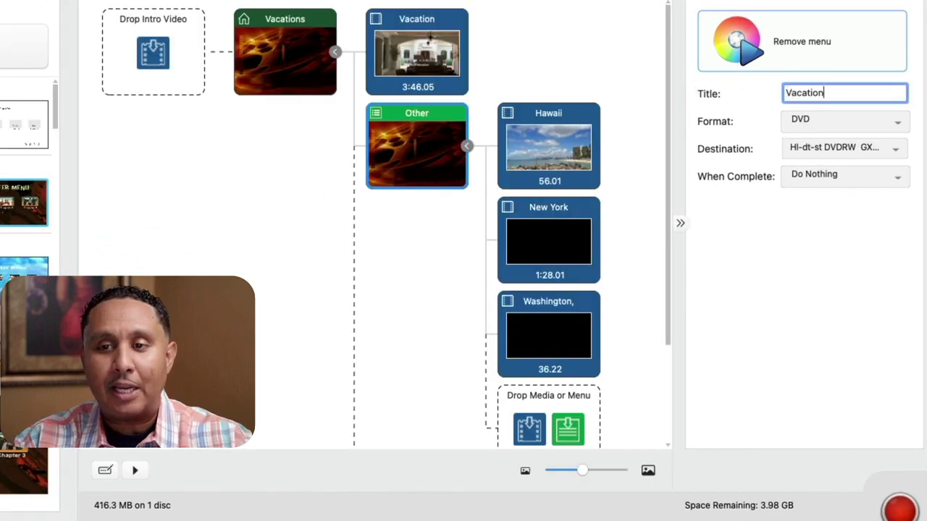
text(s)
Step: Keep DVD format, the HL-dt-st DVDRW GX50N drive, and Do Nothing when complete
click(835, 127)
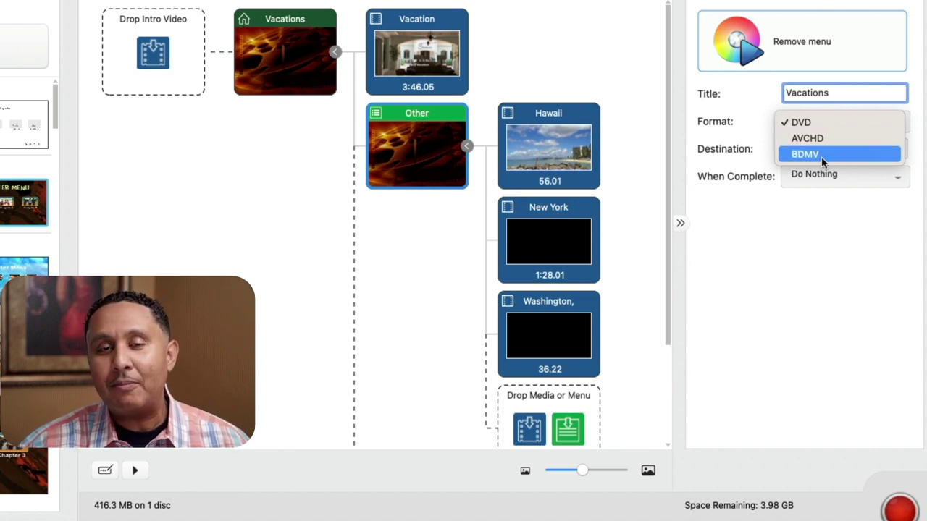
click(798, 235)
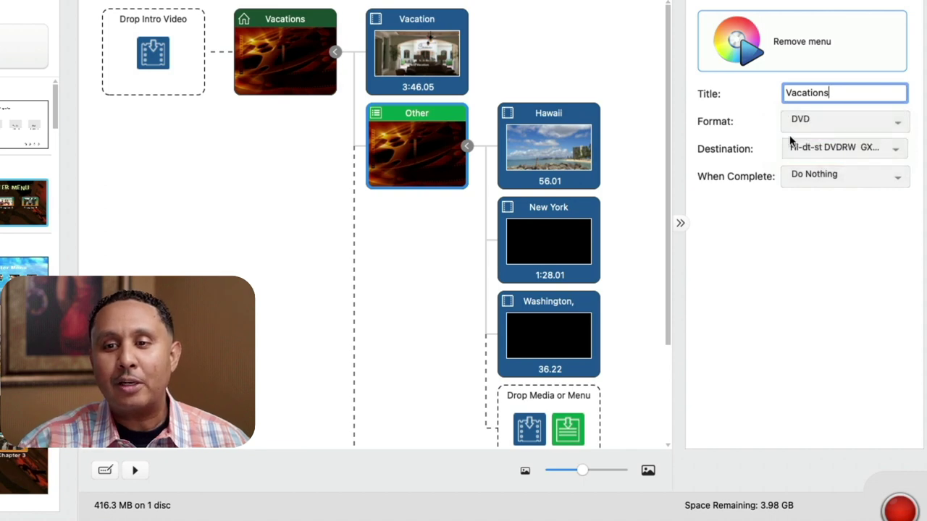
click(859, 148)
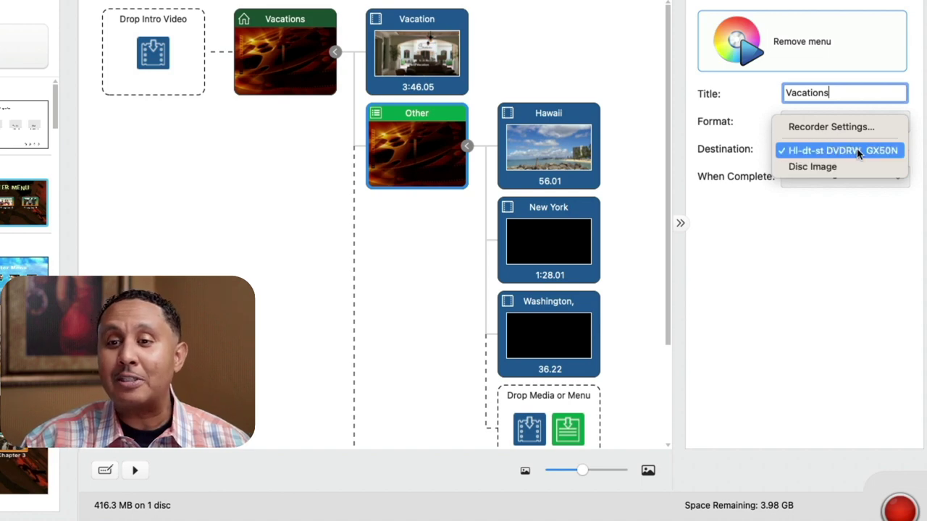
click(857, 152)
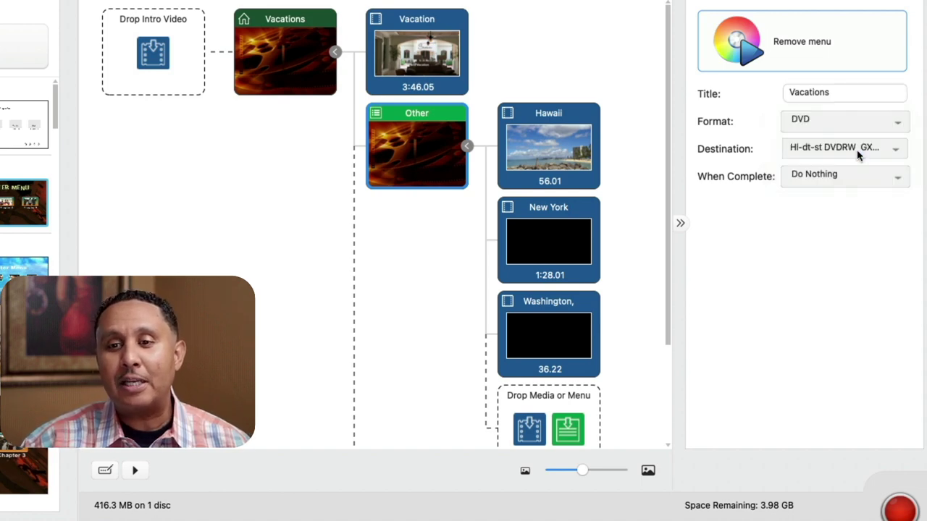
click(863, 179)
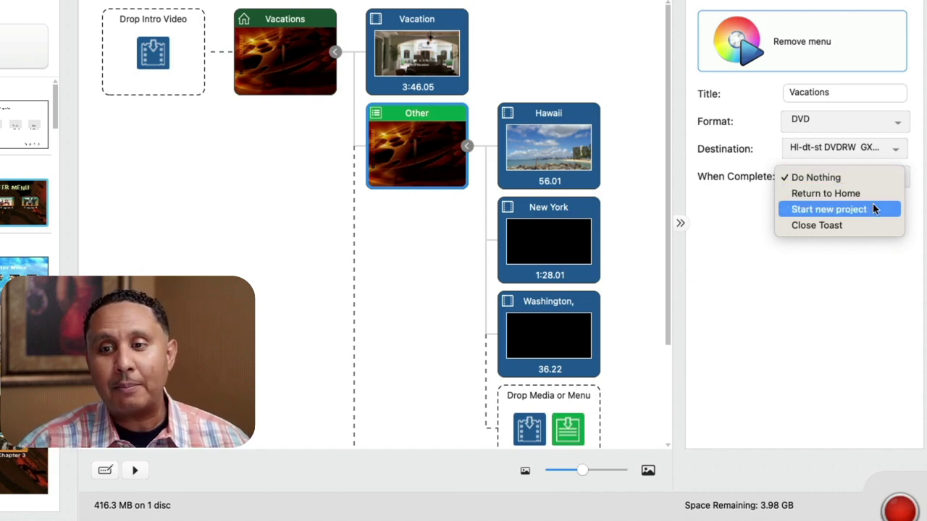
click(851, 248)
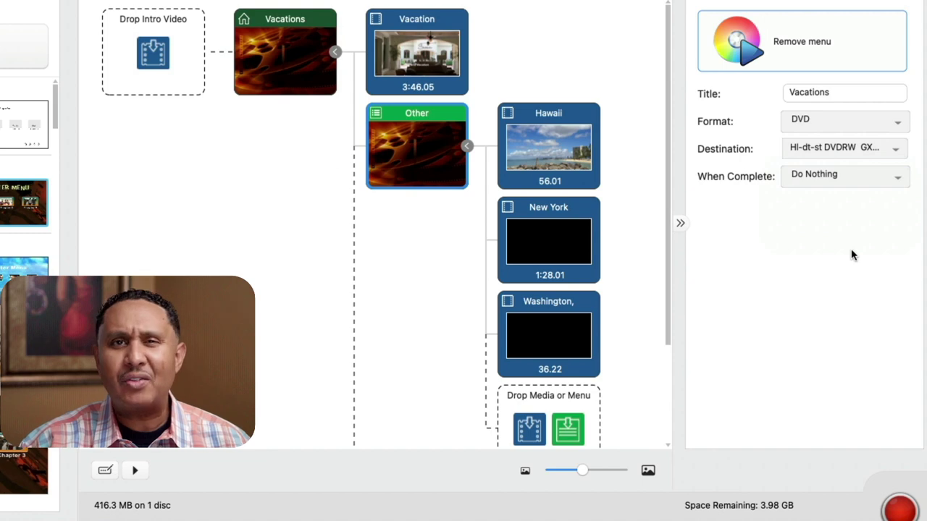